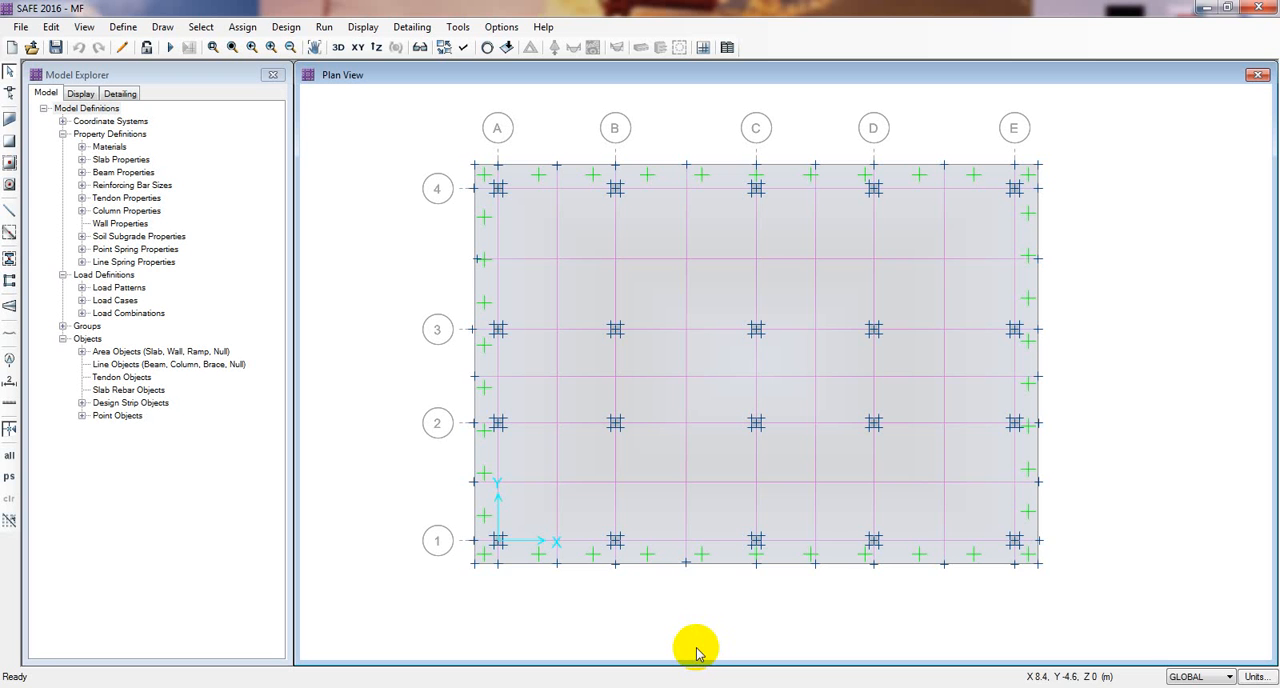
middle_drag(1148, 472, 1134, 475)
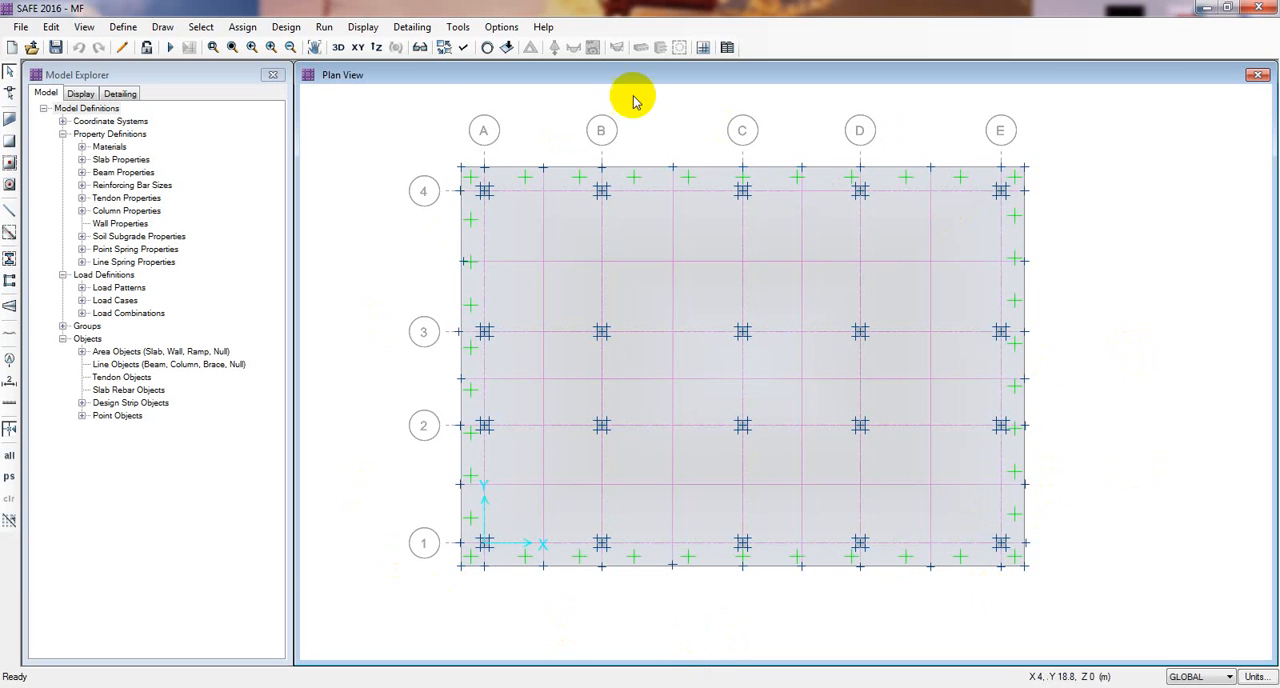
middle_drag(512, 621, 523, 626)
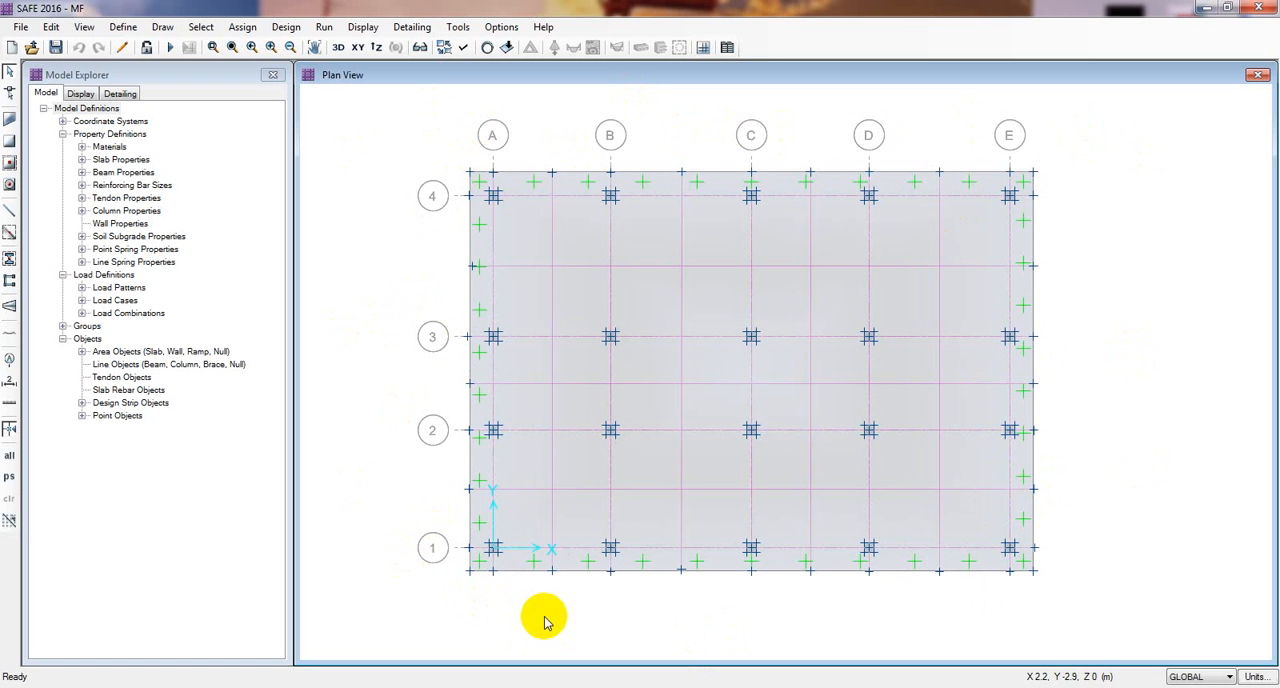
middle_drag(408, 257, 417, 257)
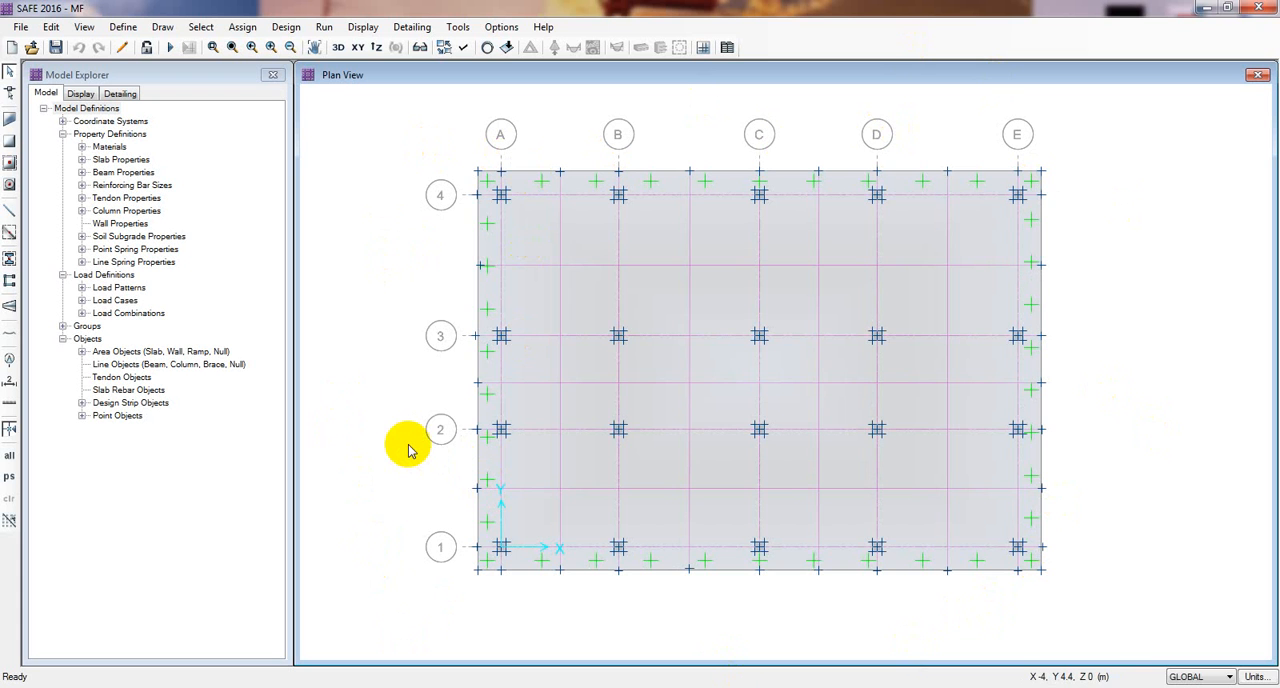
drag(408, 443, 403, 440)
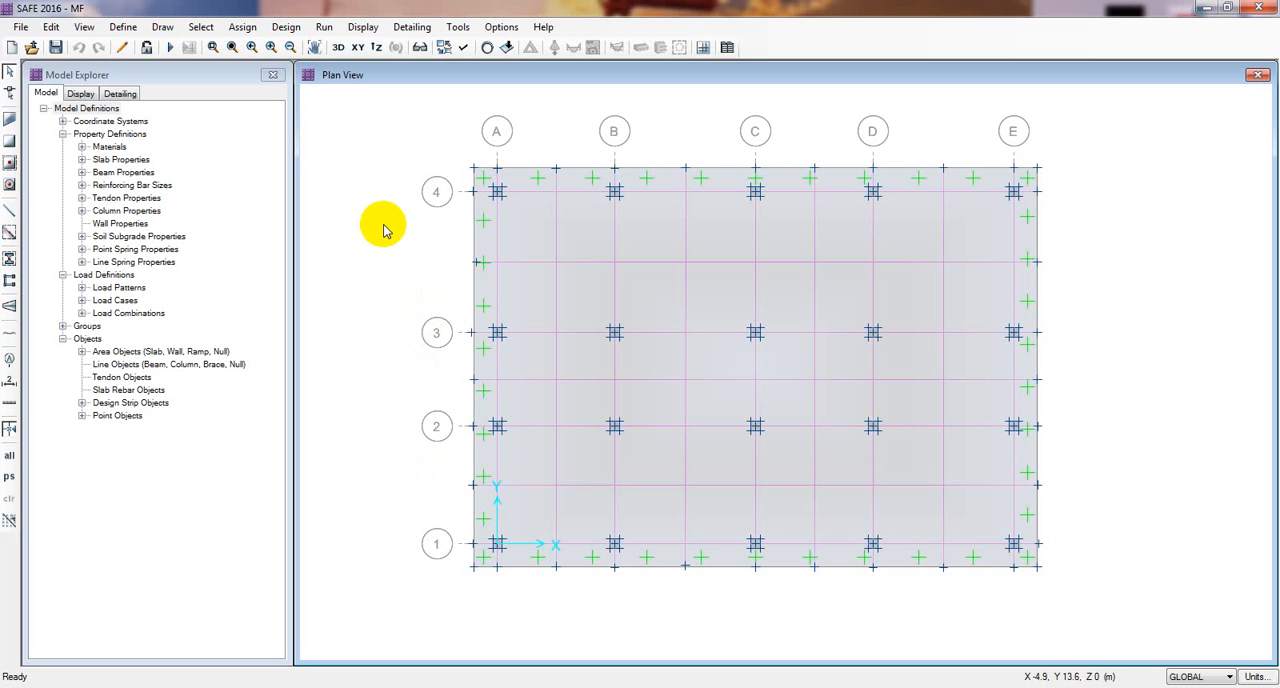
middle_drag(370, 209, 374, 211)
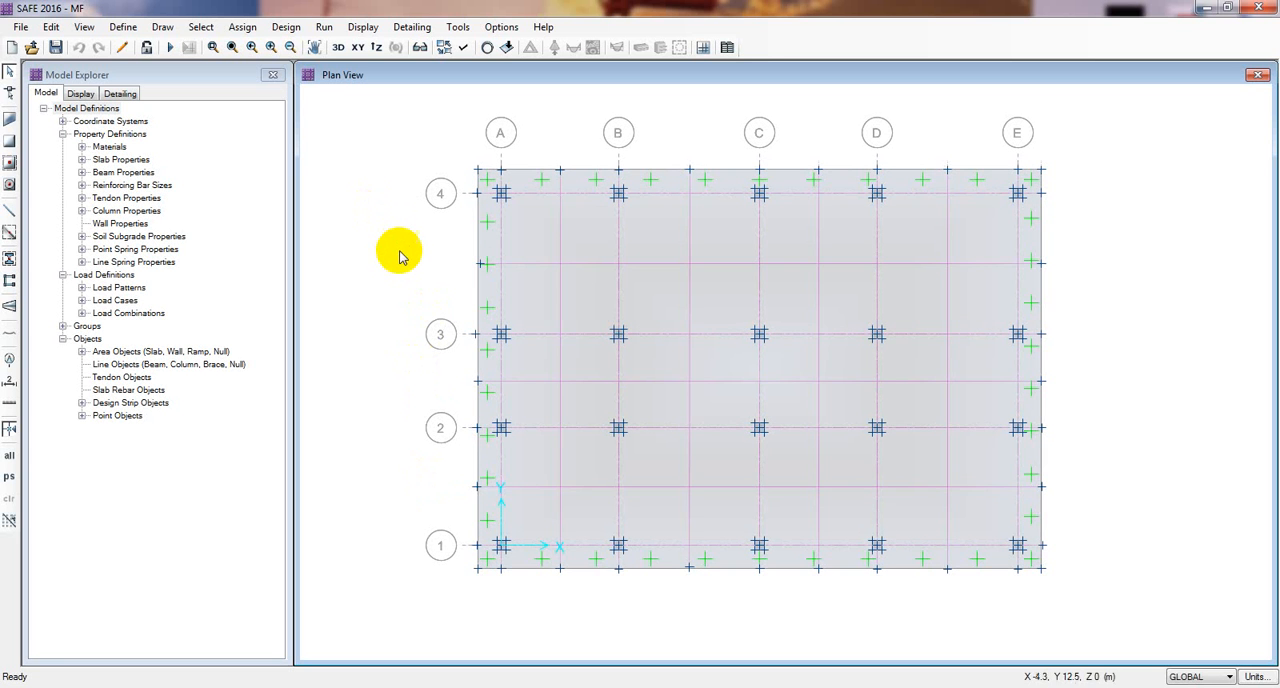
middle_drag(399, 251, 401, 249)
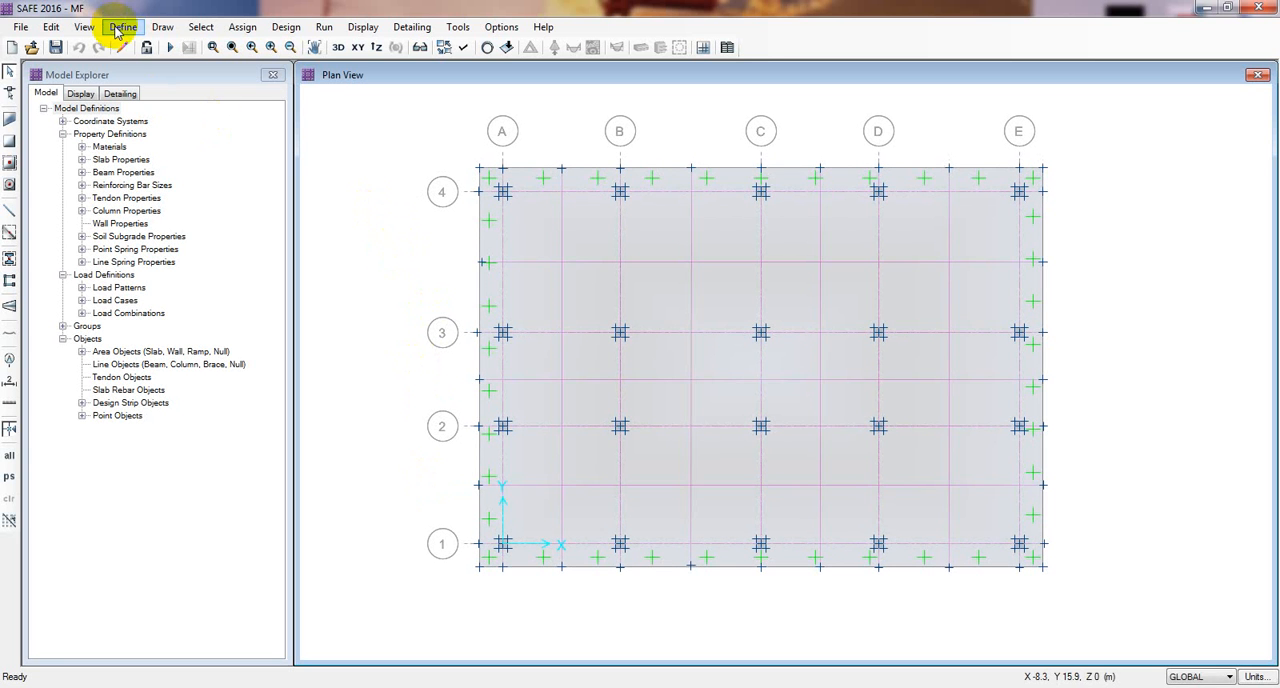
click(85, 27)
mouse_move(50, 25)
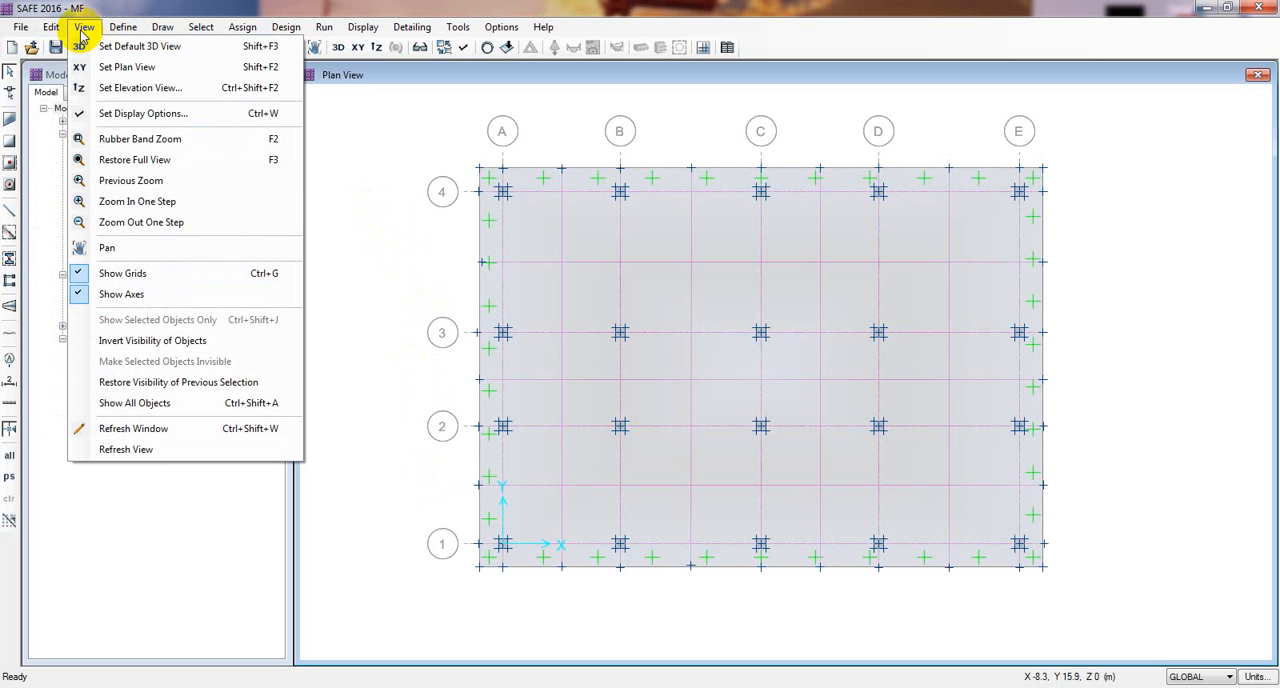
mouse_move(123, 30)
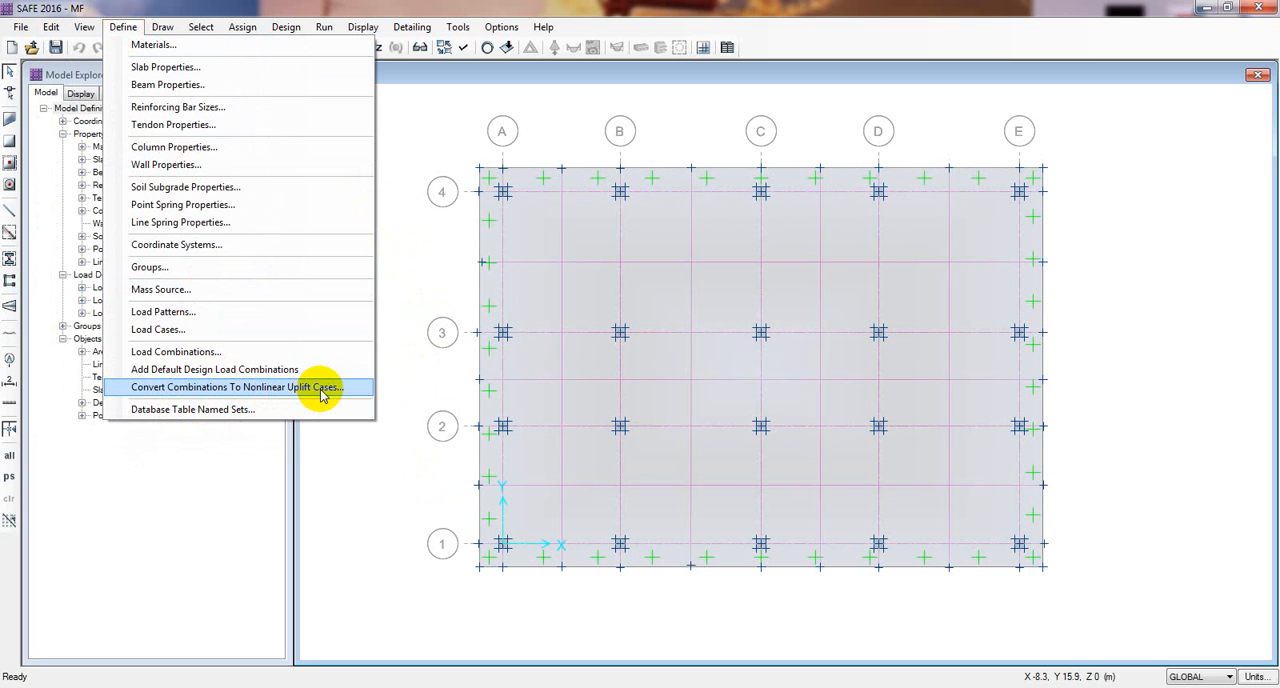
click(337, 506)
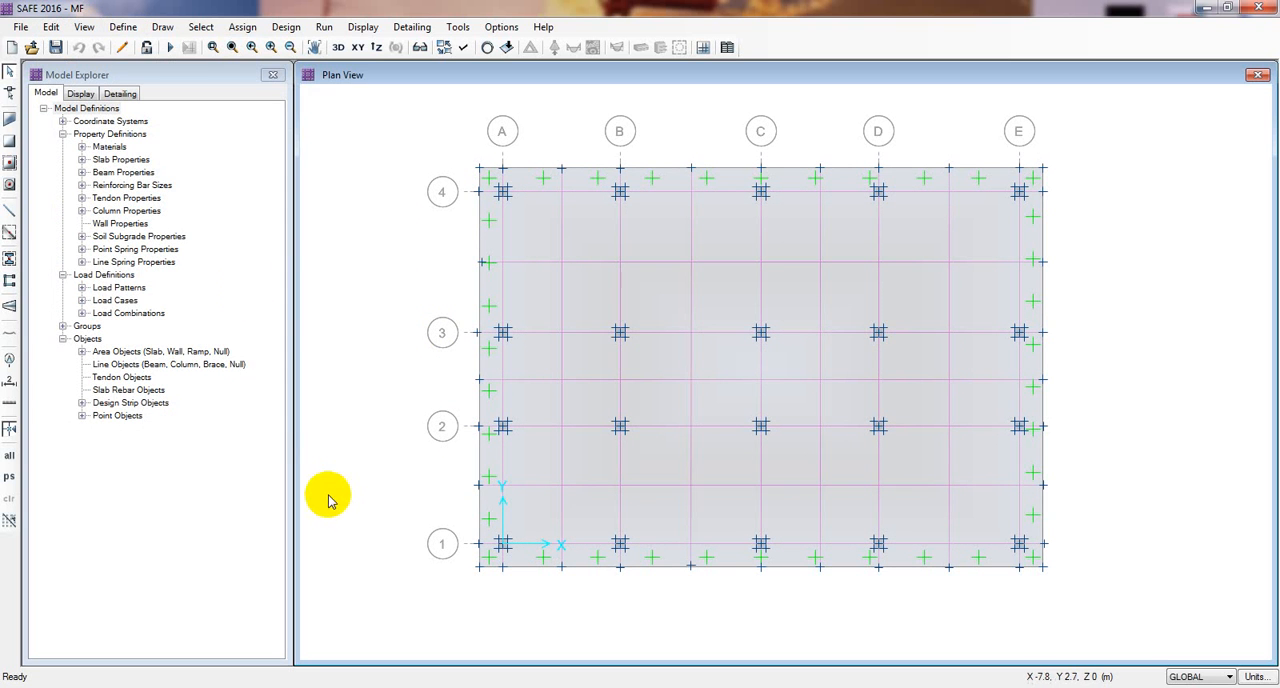
click(124, 28)
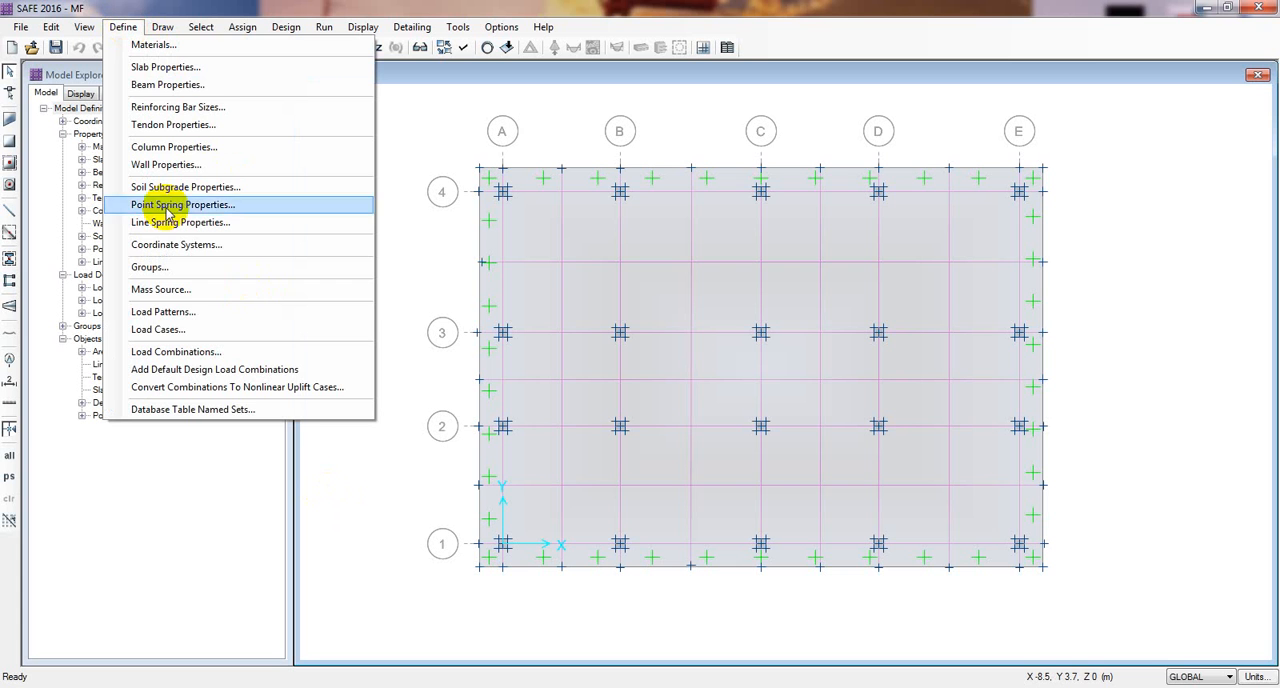
click(173, 312)
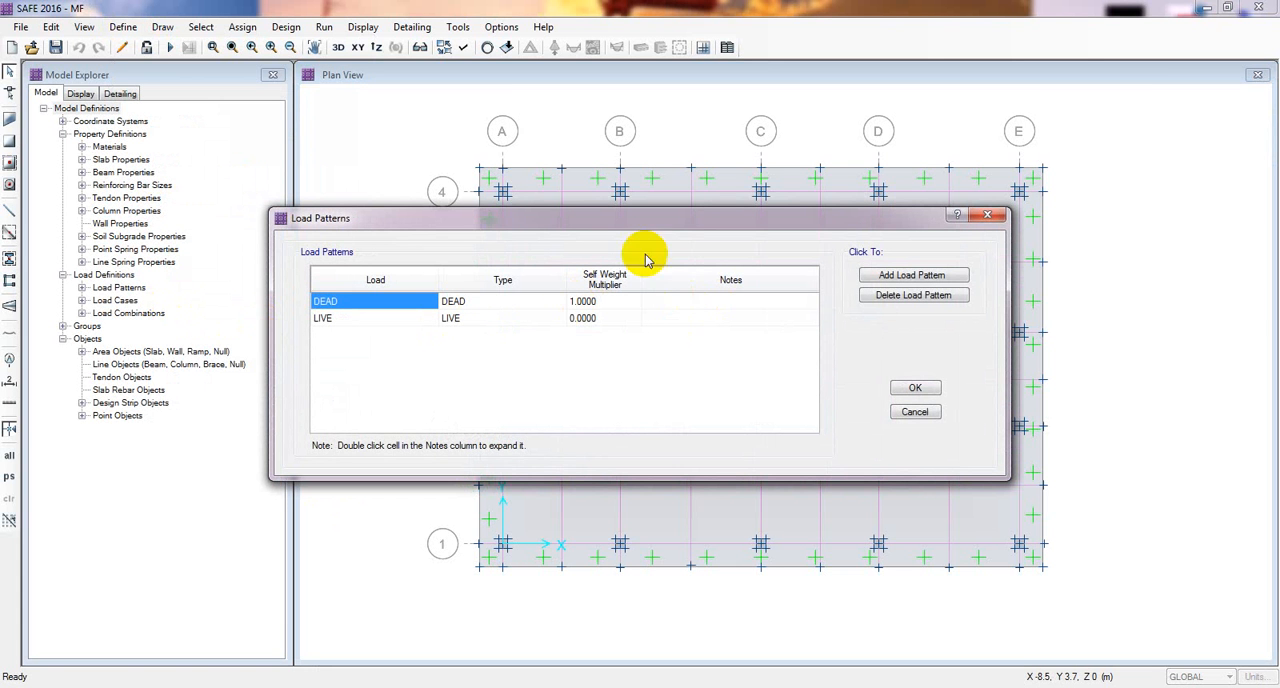
click(912, 276)
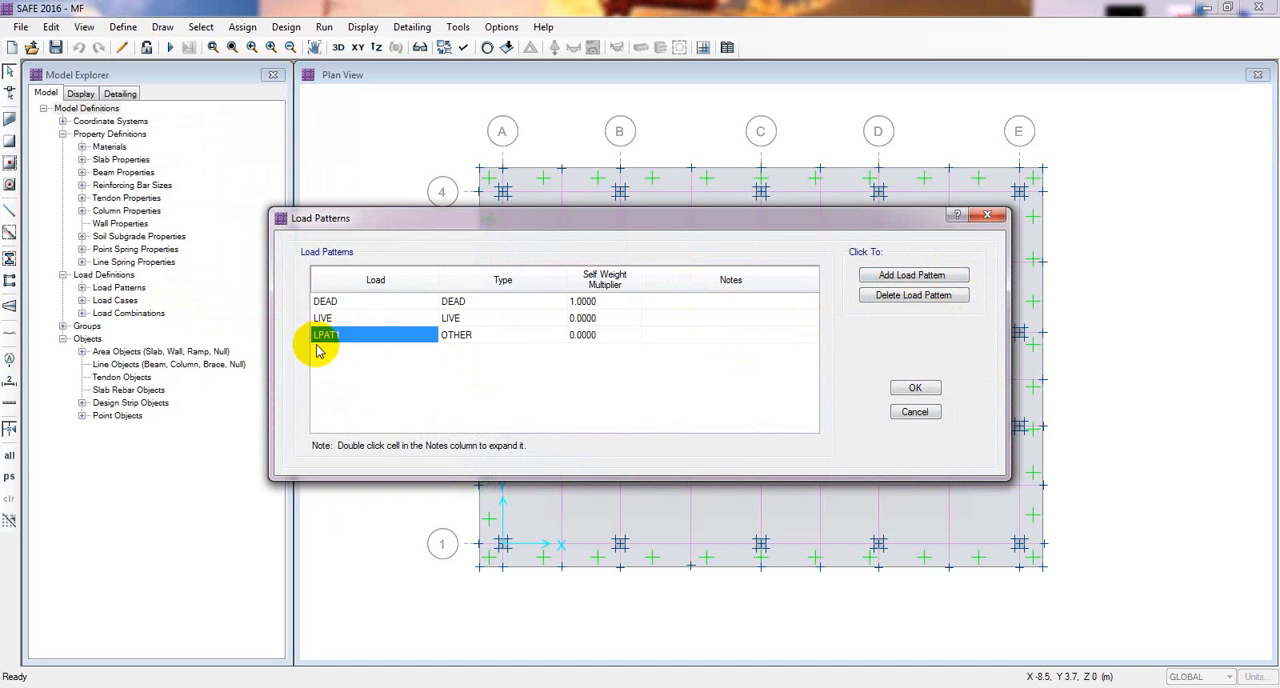
click(914, 296)
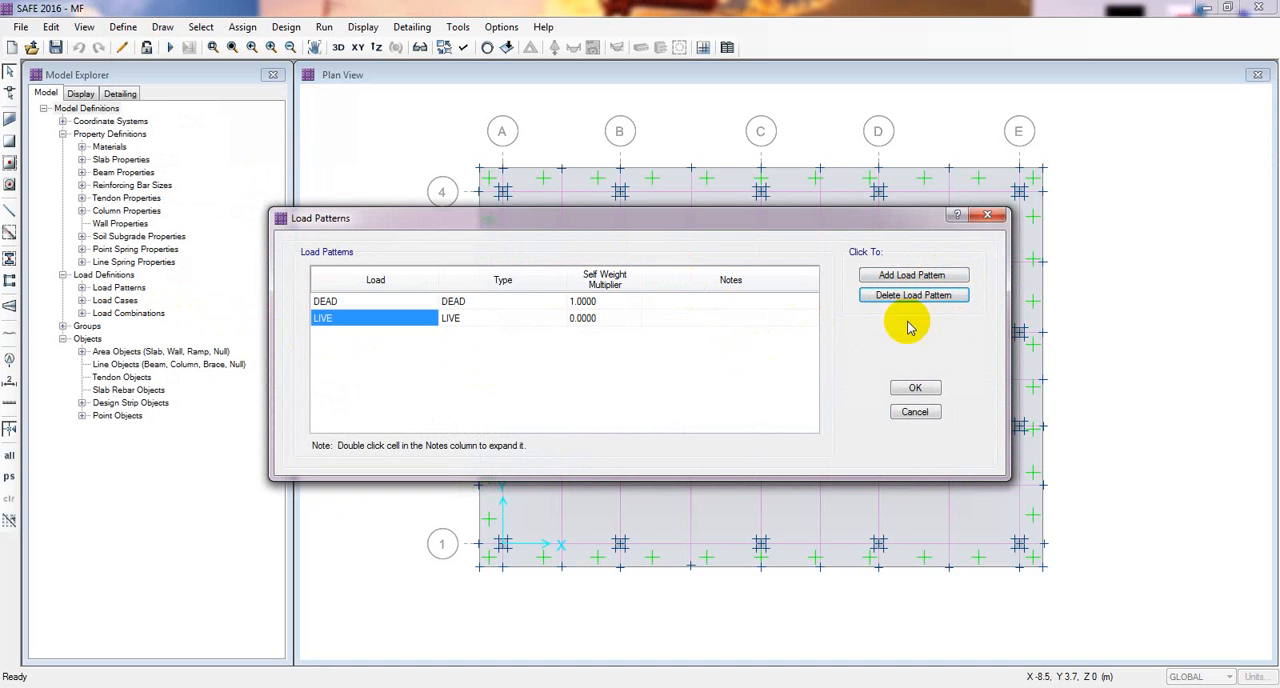
click(914, 412)
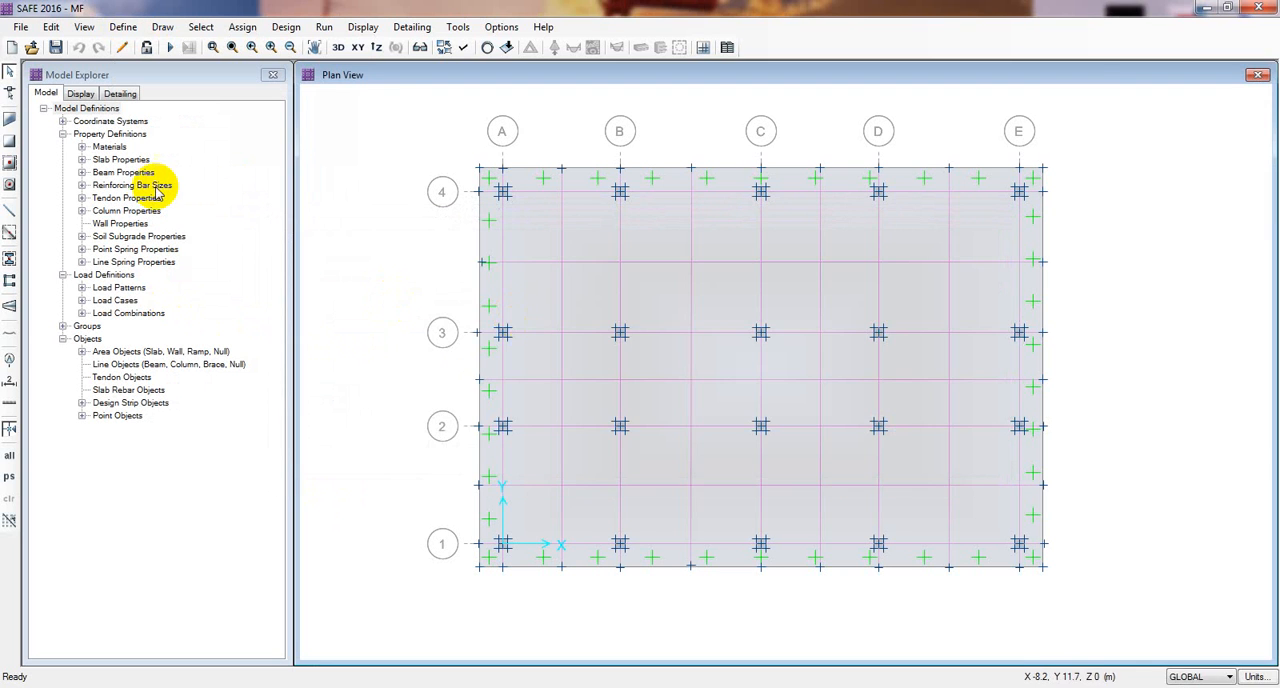
Step: Add a new static load case with the analysis type Nonlinear (Allow Uplift)
click(123, 27)
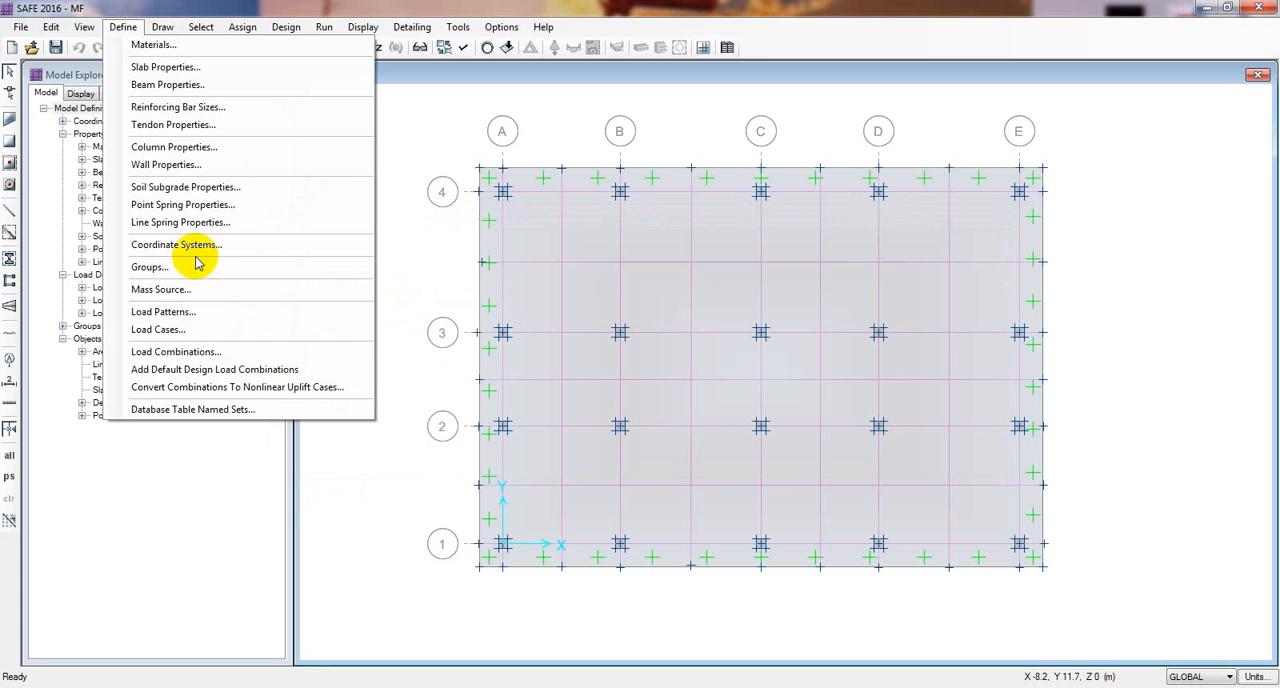
click(193, 334)
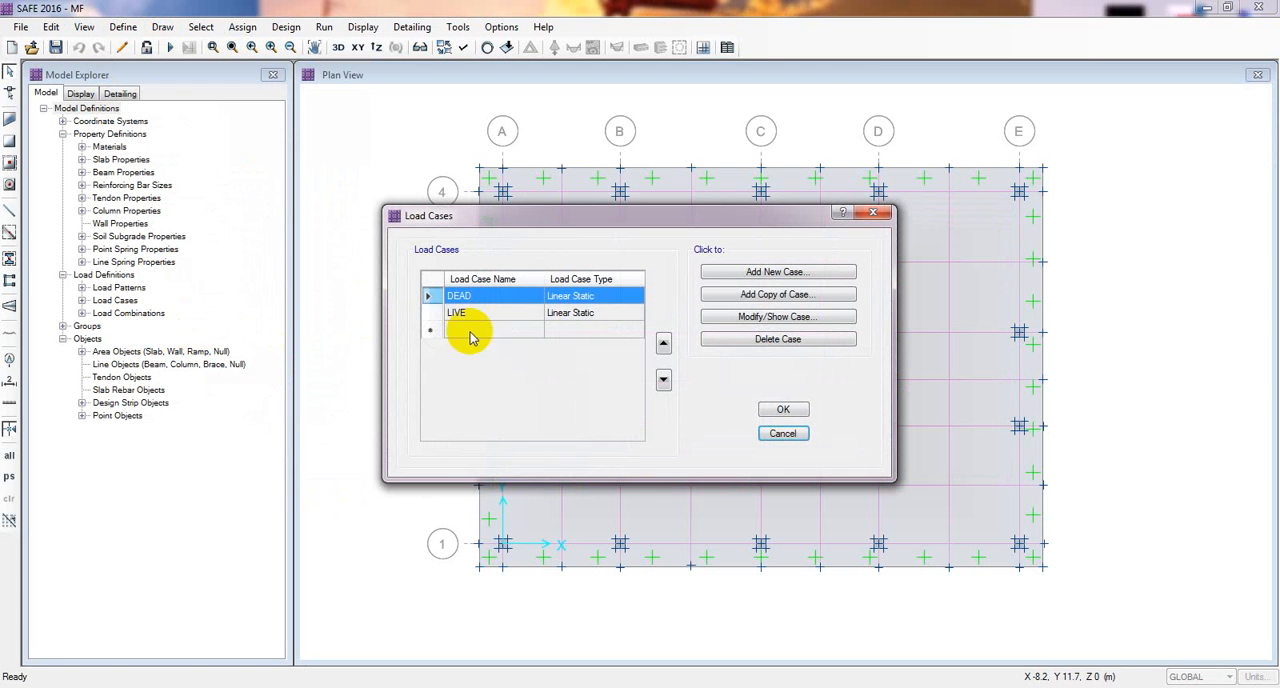
drag(570, 220, 479, 222)
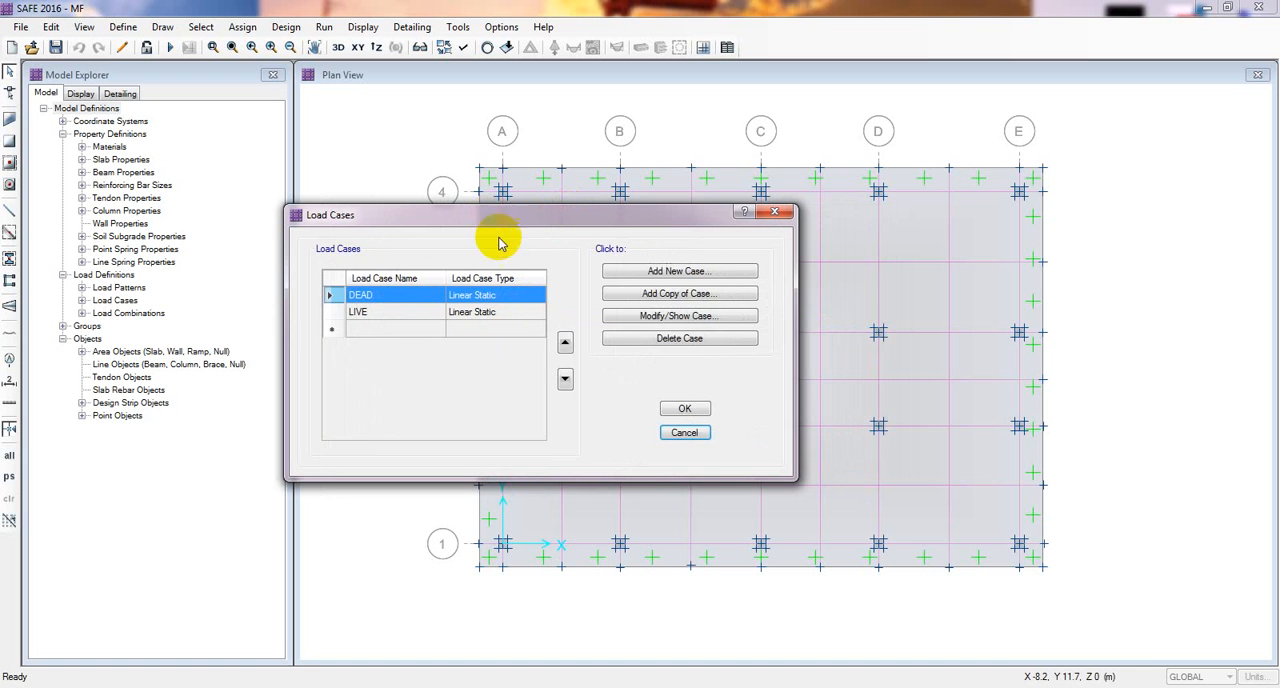
click(678, 278)
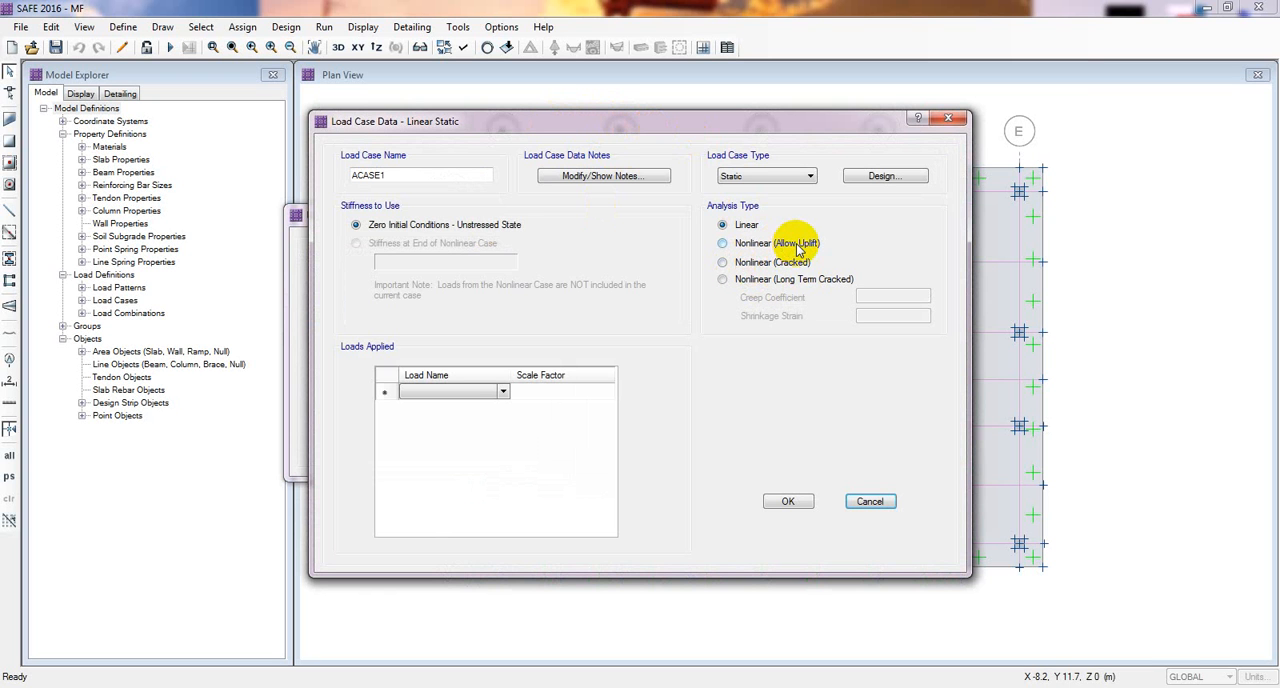
click(722, 243)
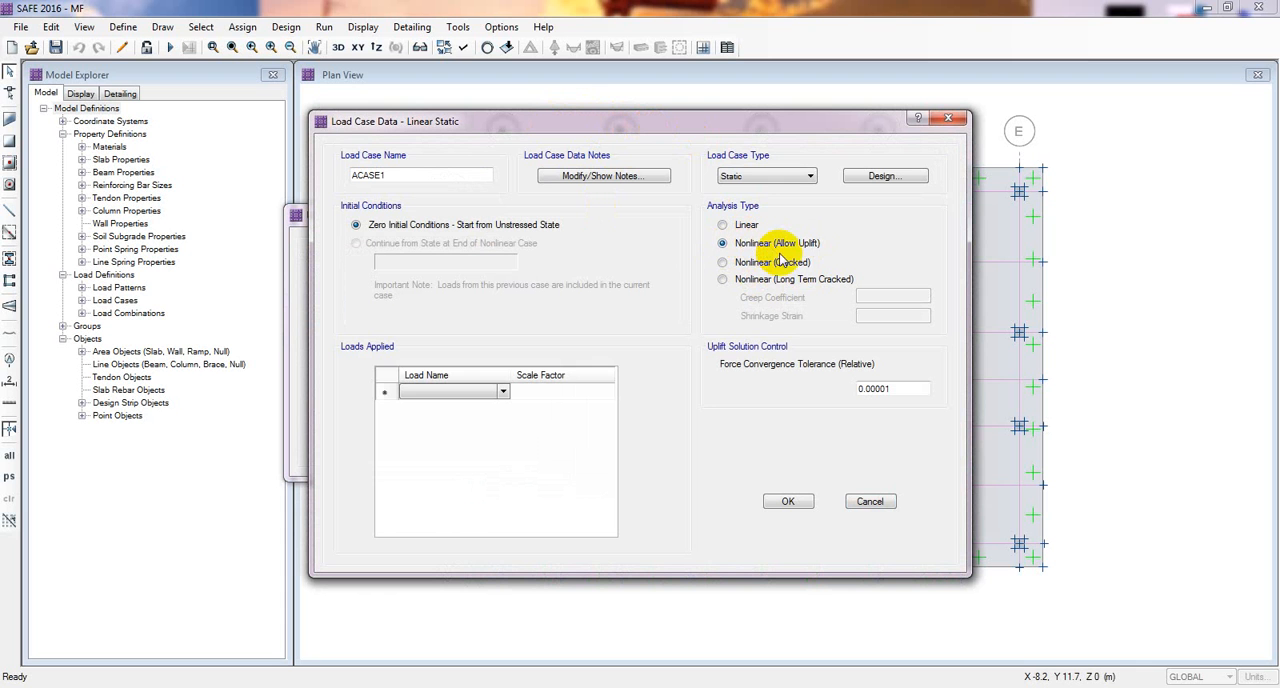
Step: Apply the DEAD load to the new load case with a scale factor of 0.9
click(508, 392)
click(512, 391)
click(505, 390)
click(461, 394)
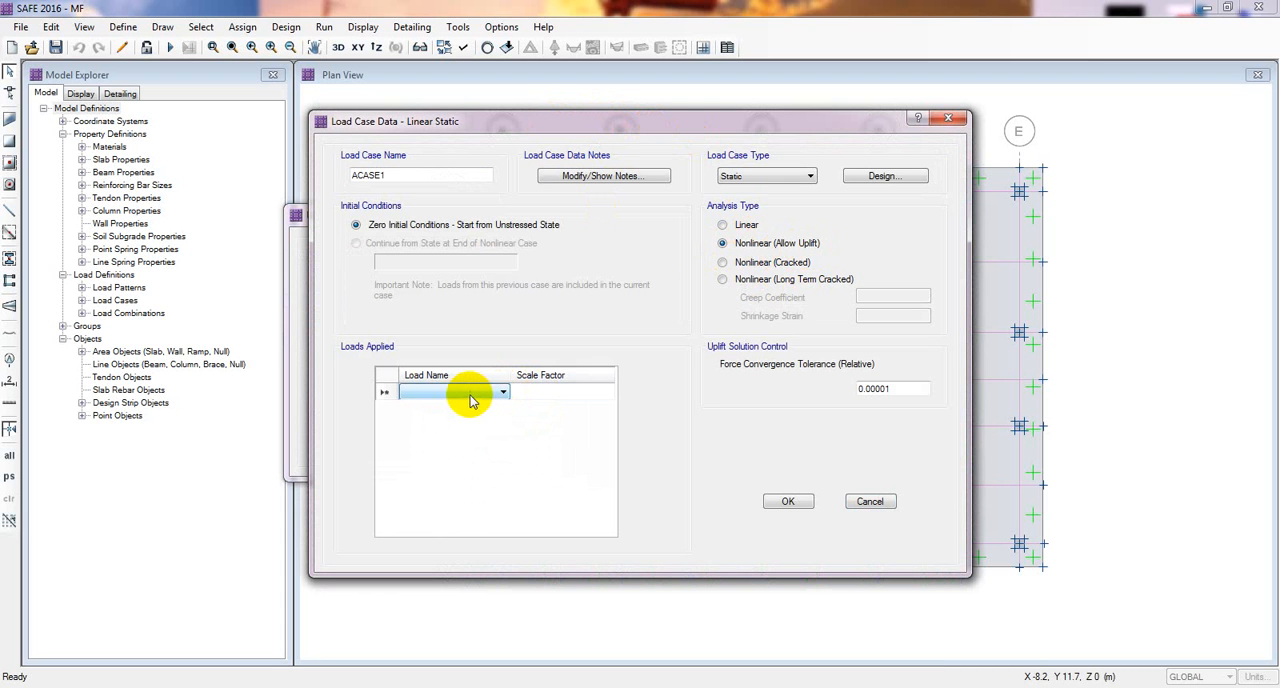
click(502, 388)
click(440, 407)
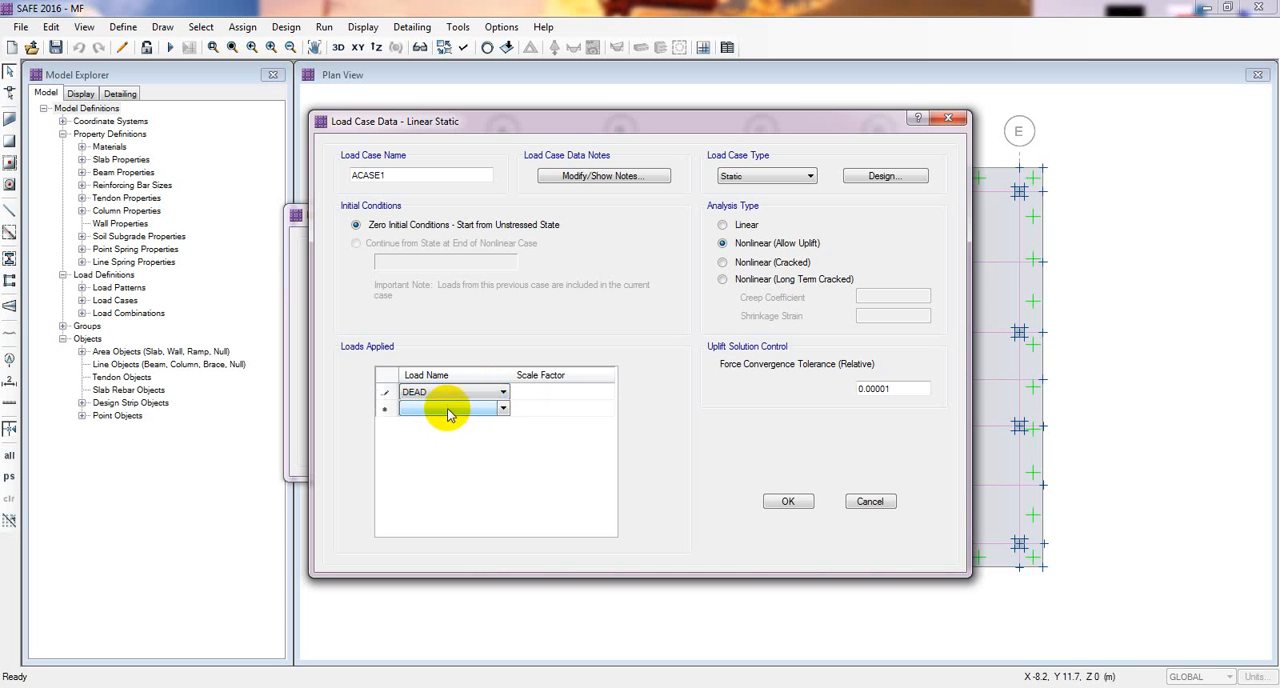
click(548, 396)
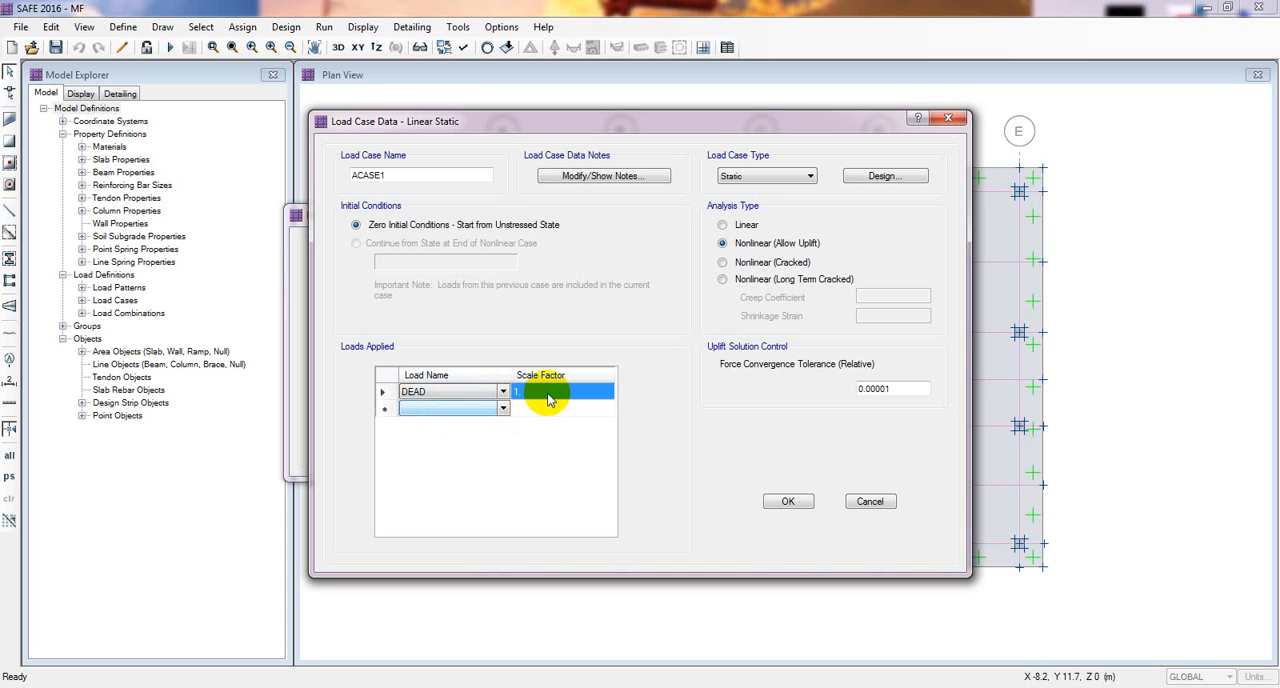
text(0)
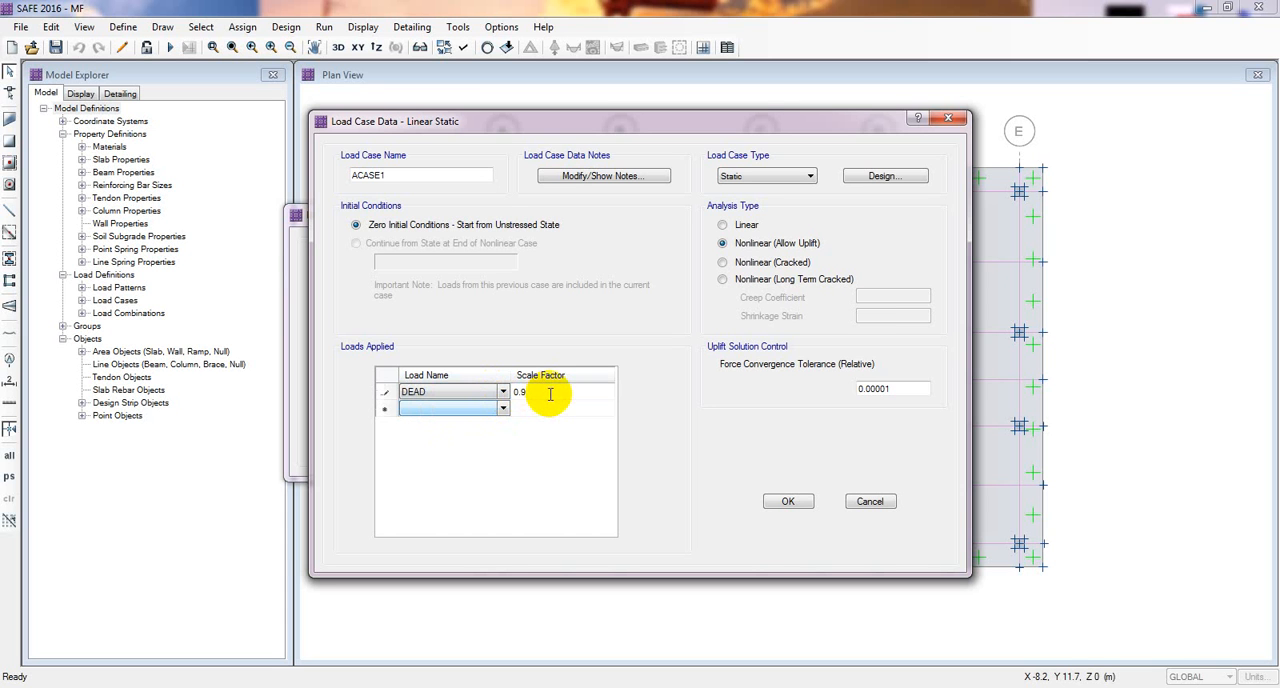
text(.9)
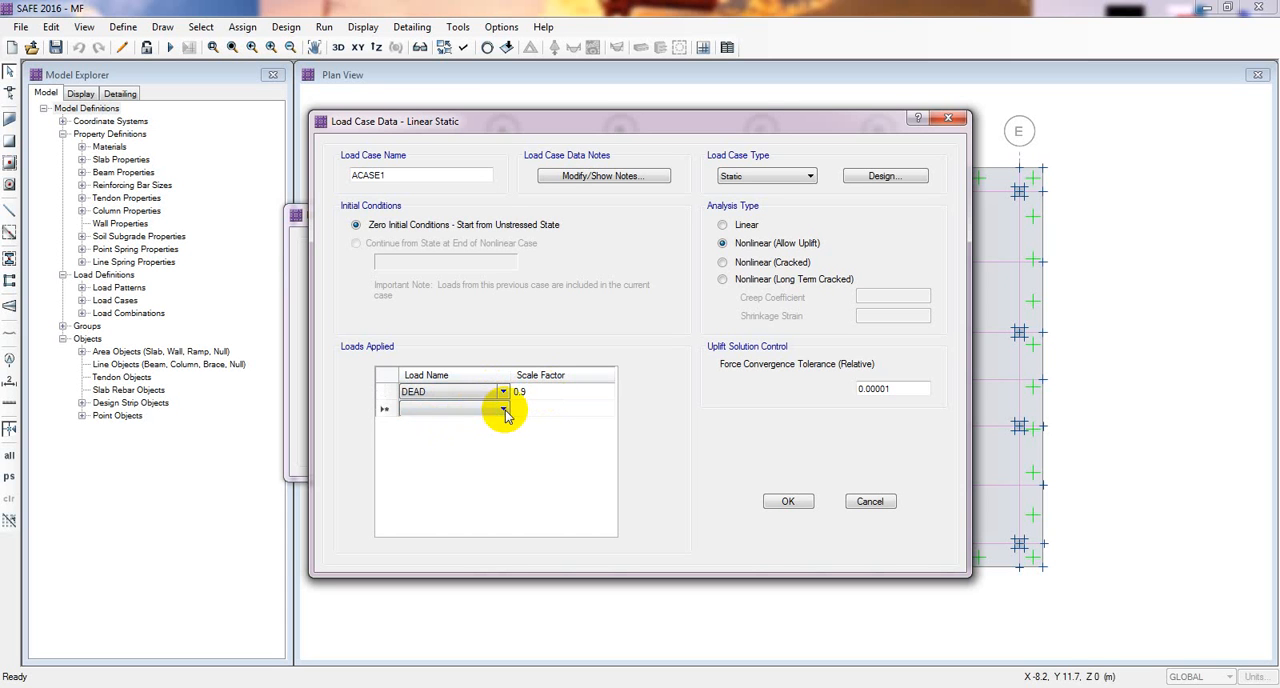
Step: Apply the LIVE load with a scale factor of 1 and save the new load case
click(503, 408)
click(455, 433)
click(526, 409)
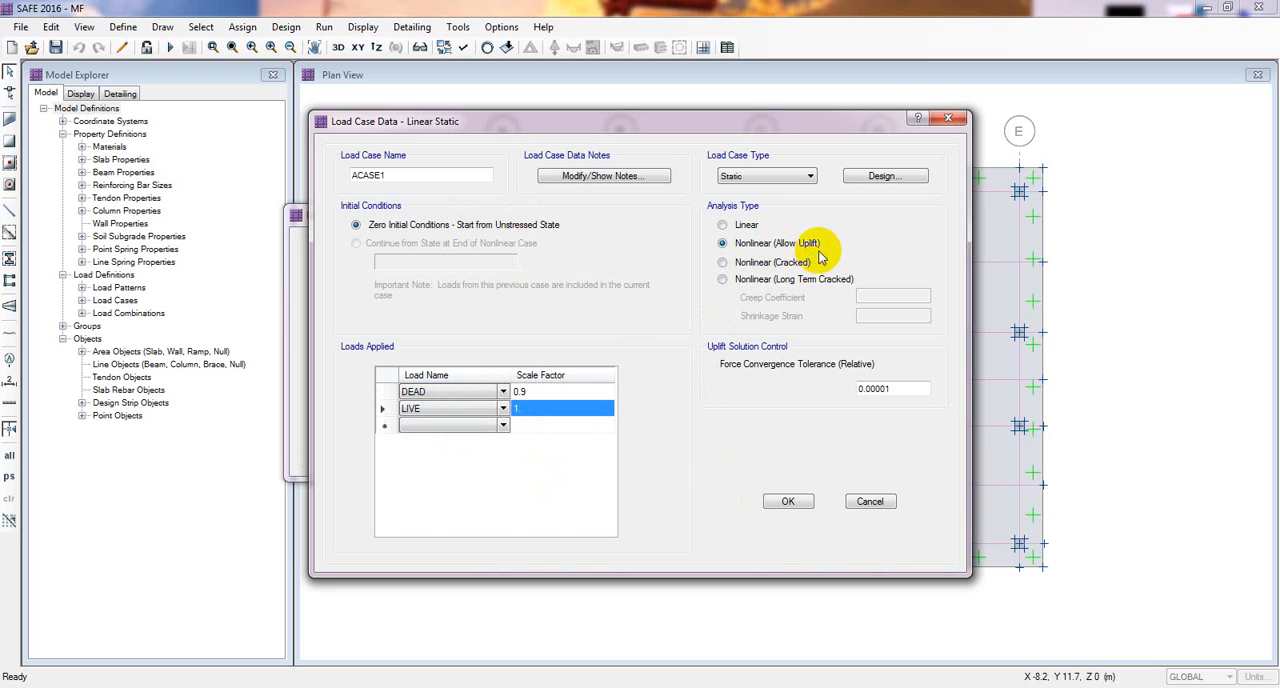
click(790, 509)
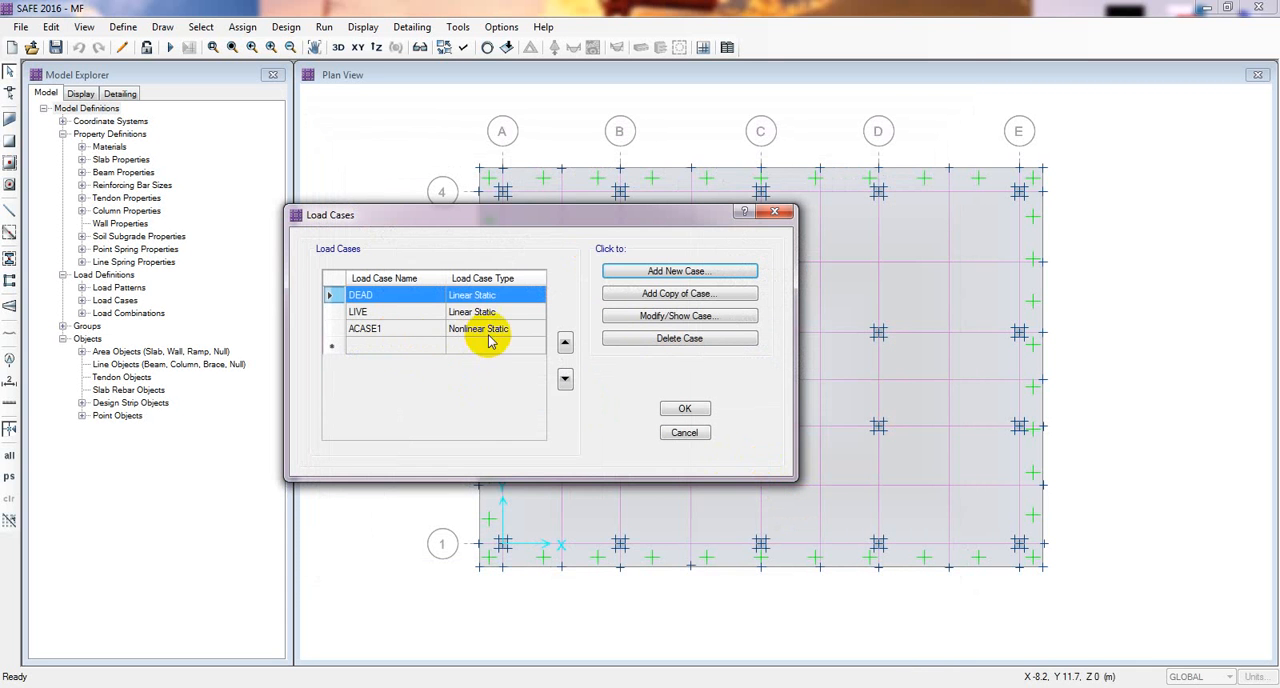
Step: Rename the load case ACASE1 as uplift and accept the load case definitions
click(376, 329)
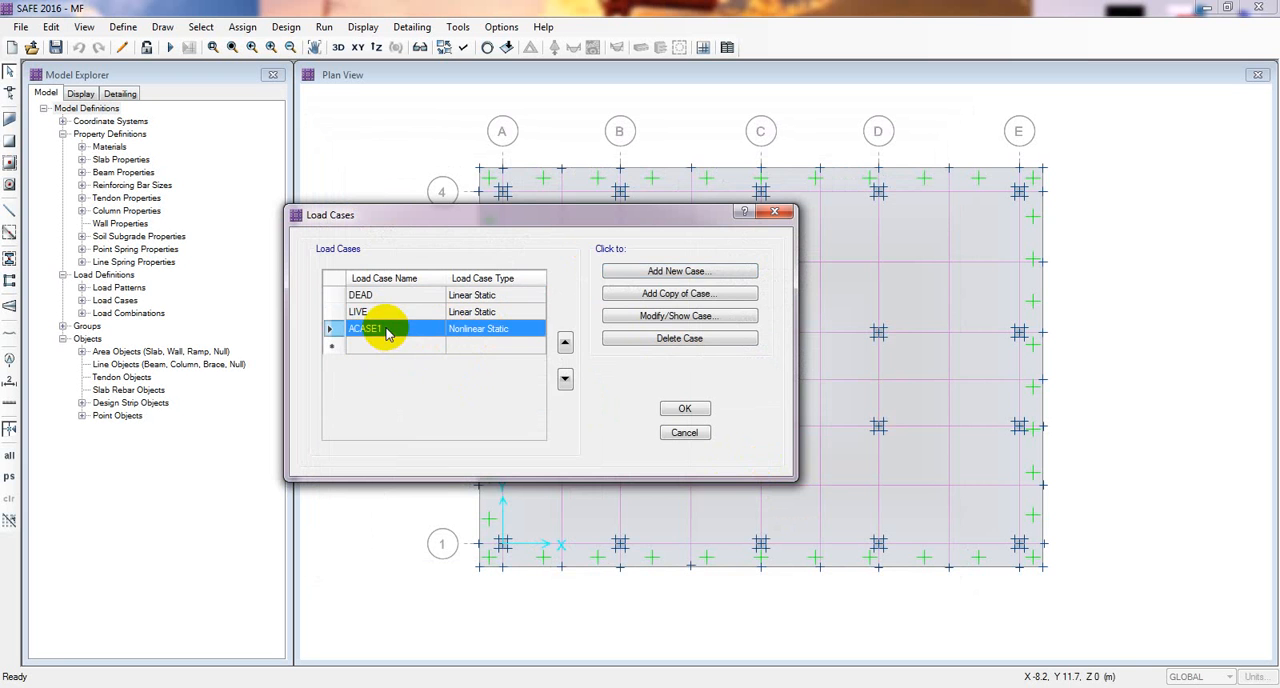
click(668, 317)
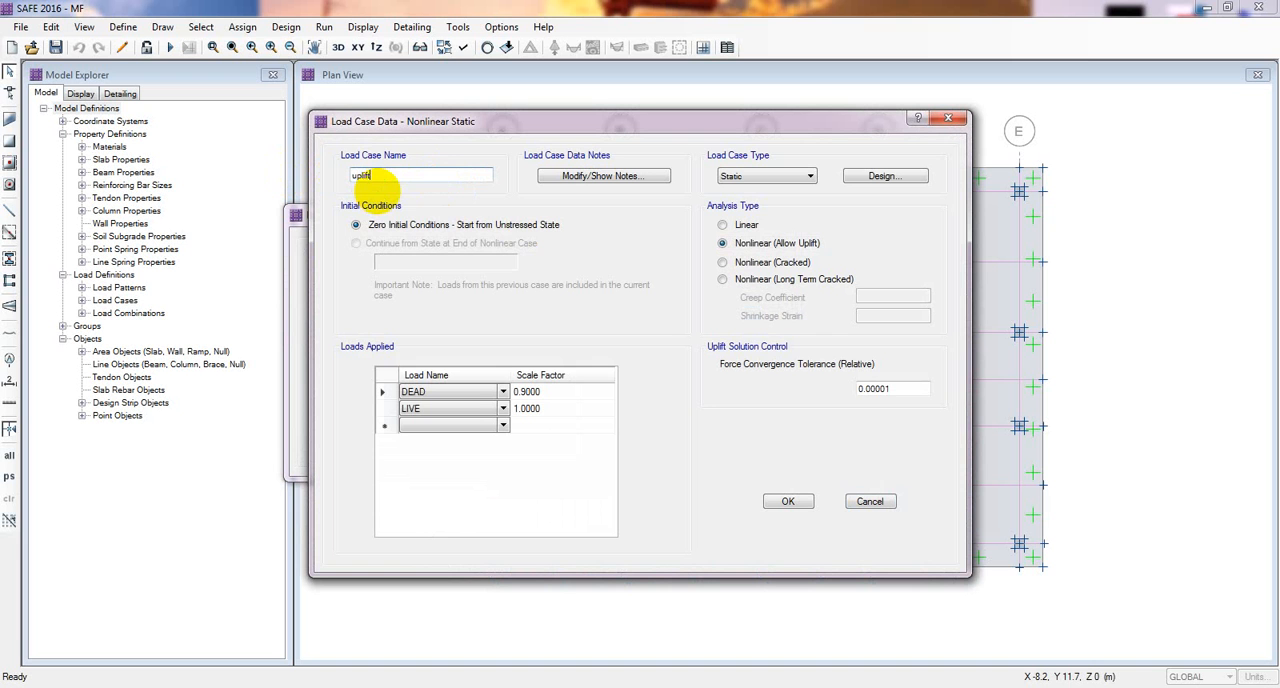
text(uplift)
click(782, 501)
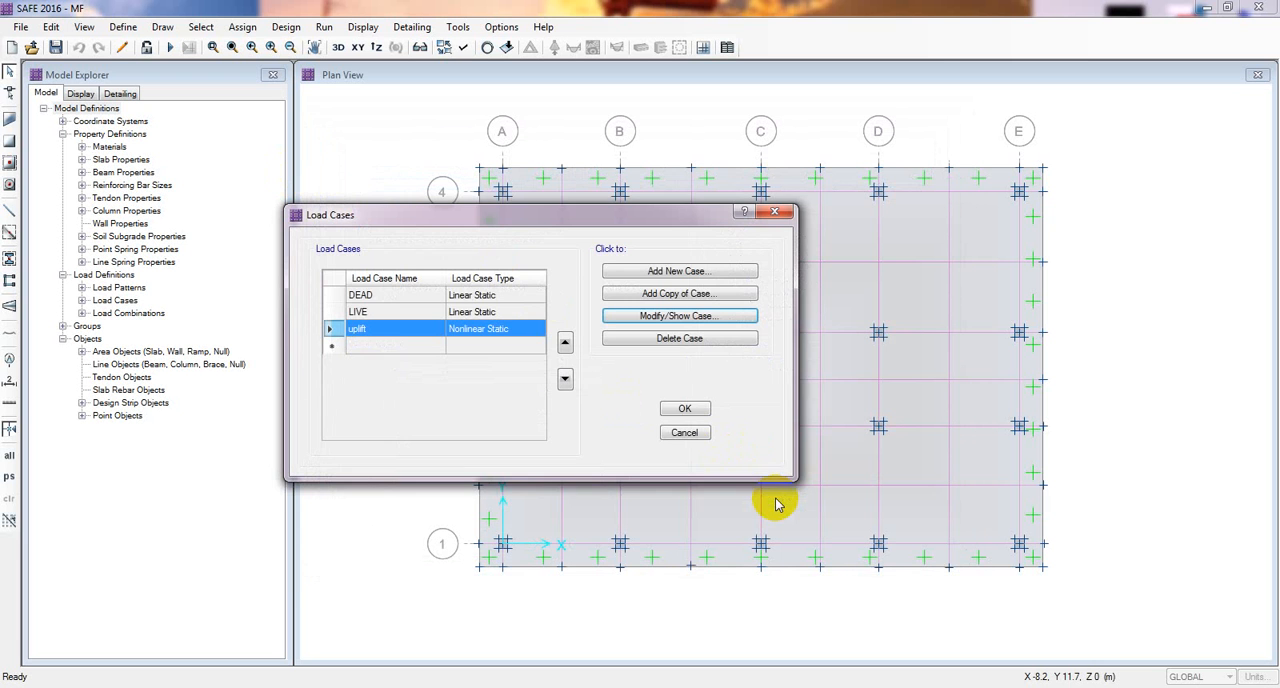
click(690, 411)
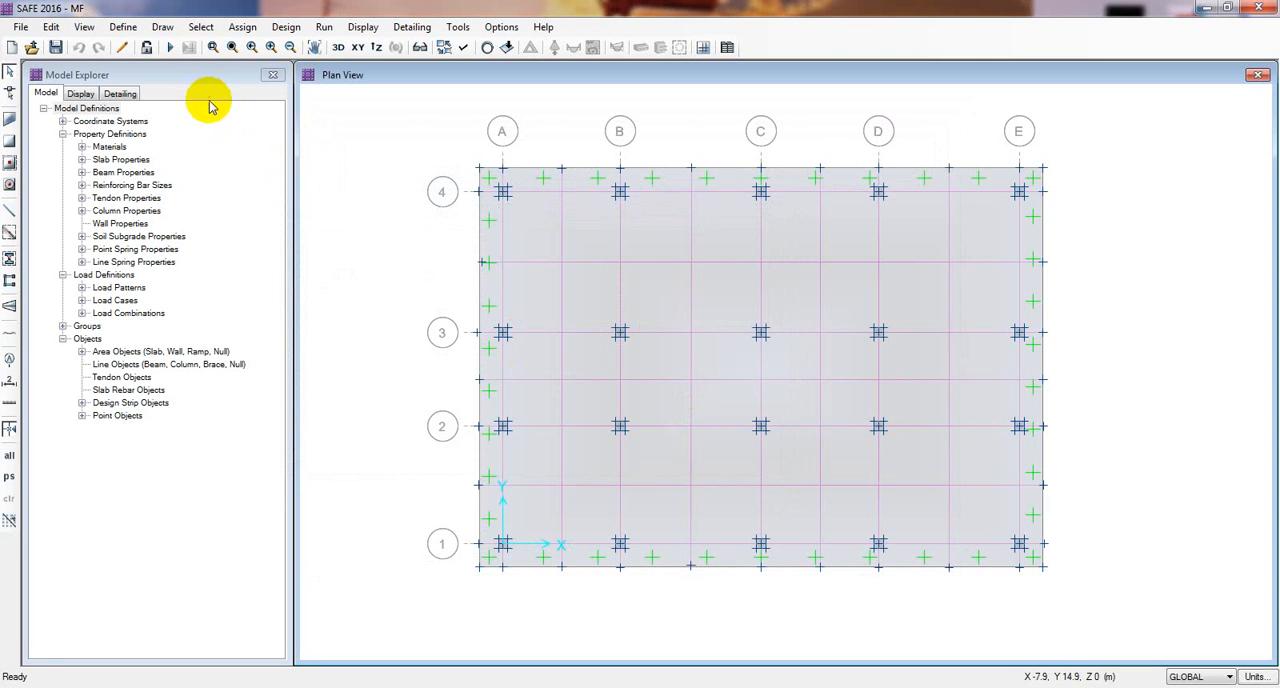
Step: Run the analysis and display the deformed shape contours for the uplift load case
click(171, 52)
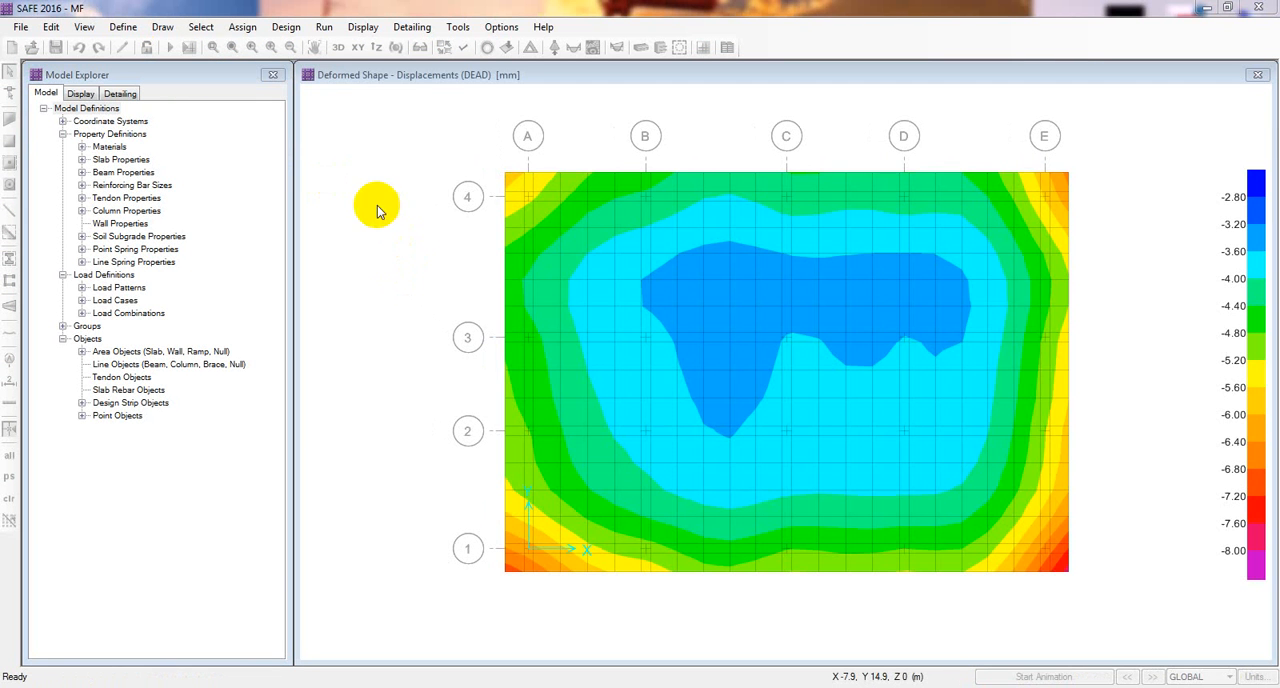
click(365, 28)
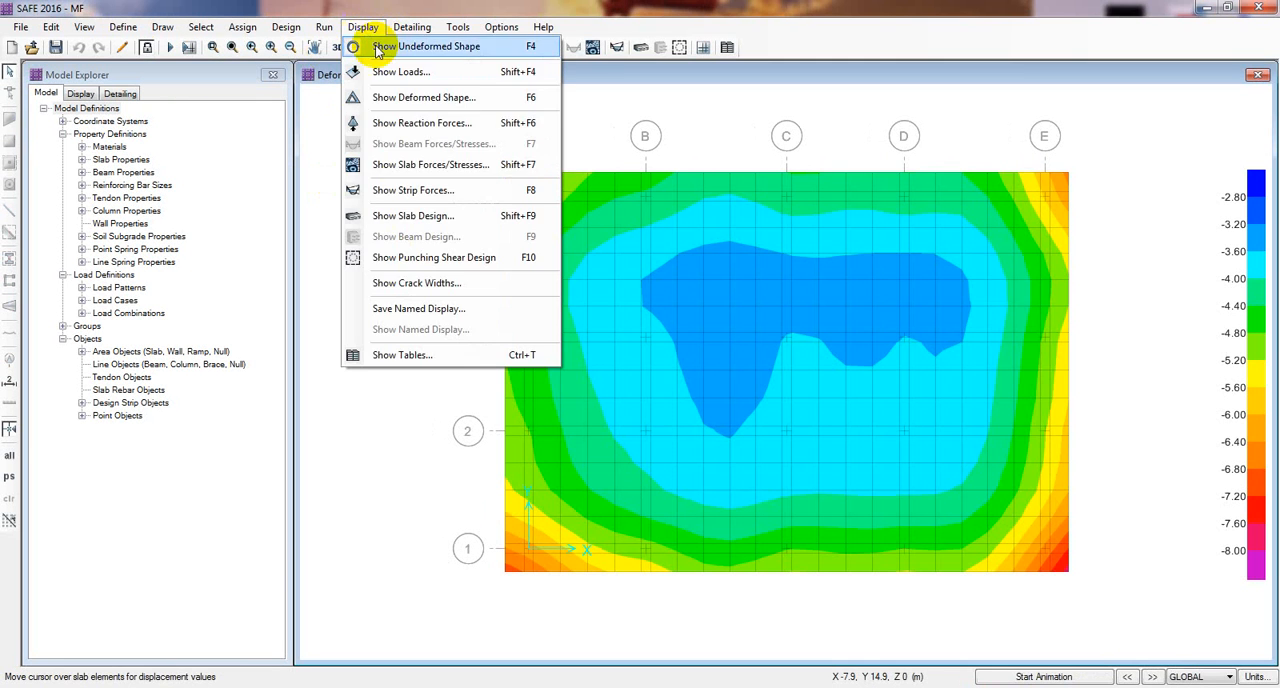
click(412, 98)
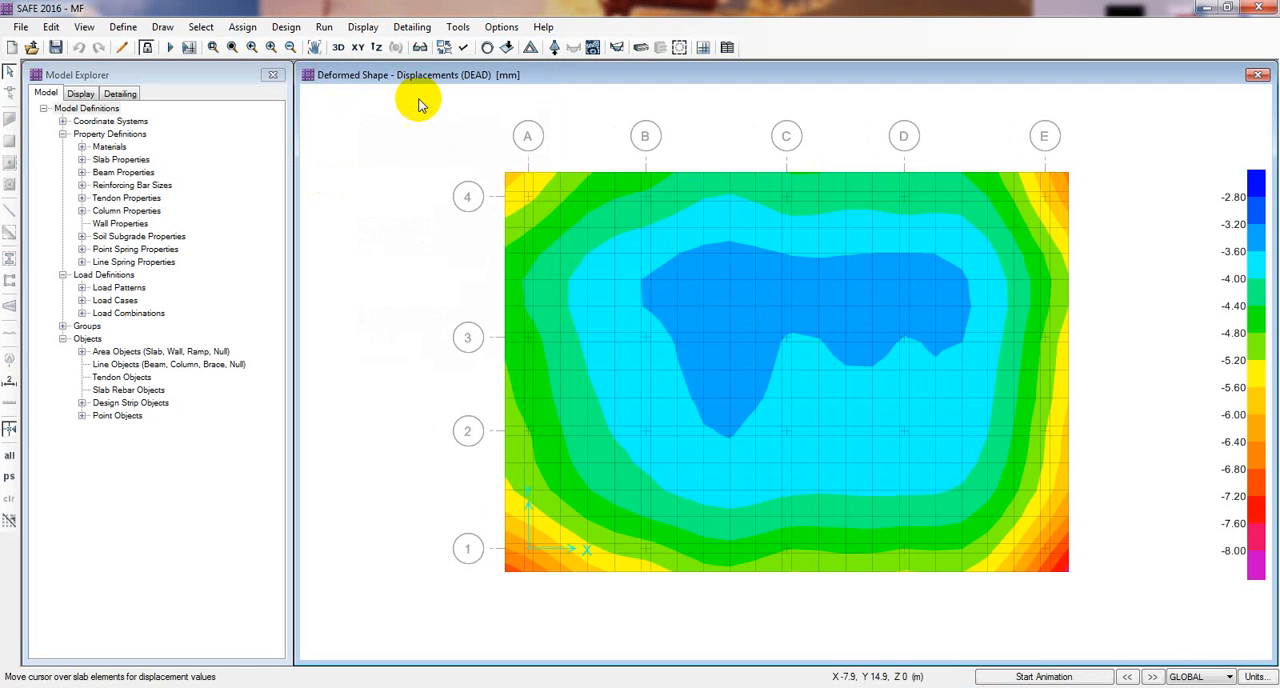
drag(598, 186, 255, 73)
click(317, 193)
click(315, 230)
click(230, 377)
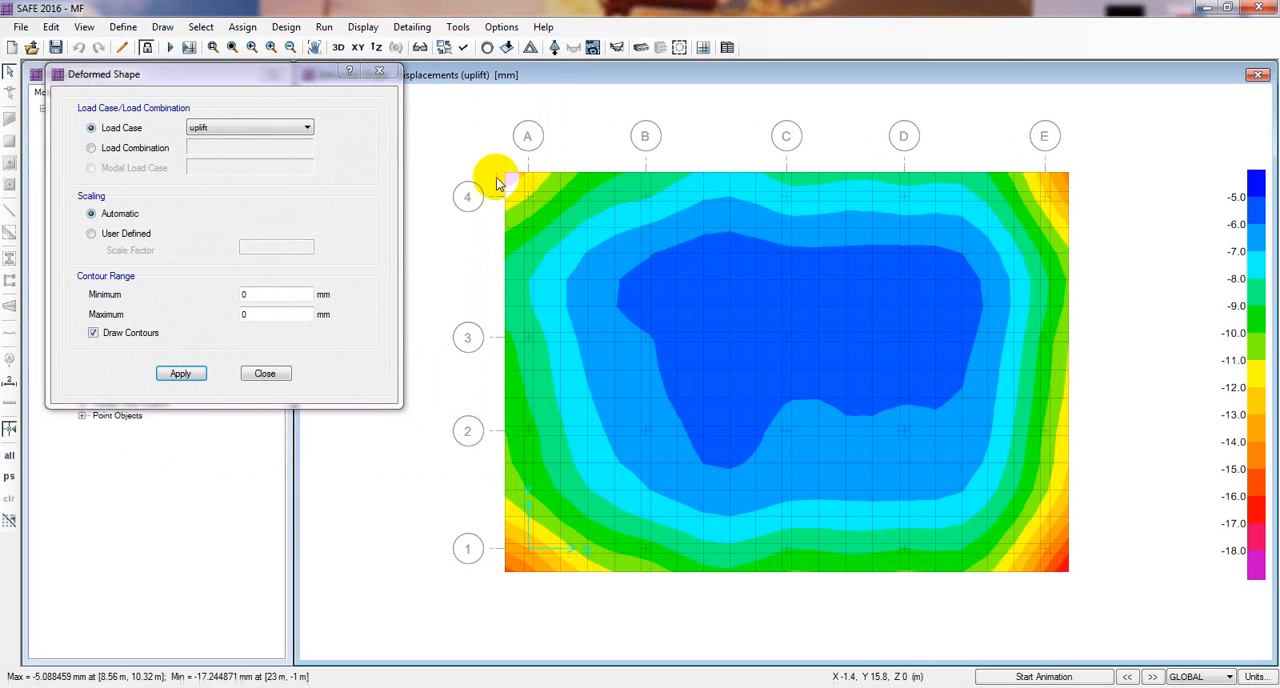
mouse_move(503, 183)
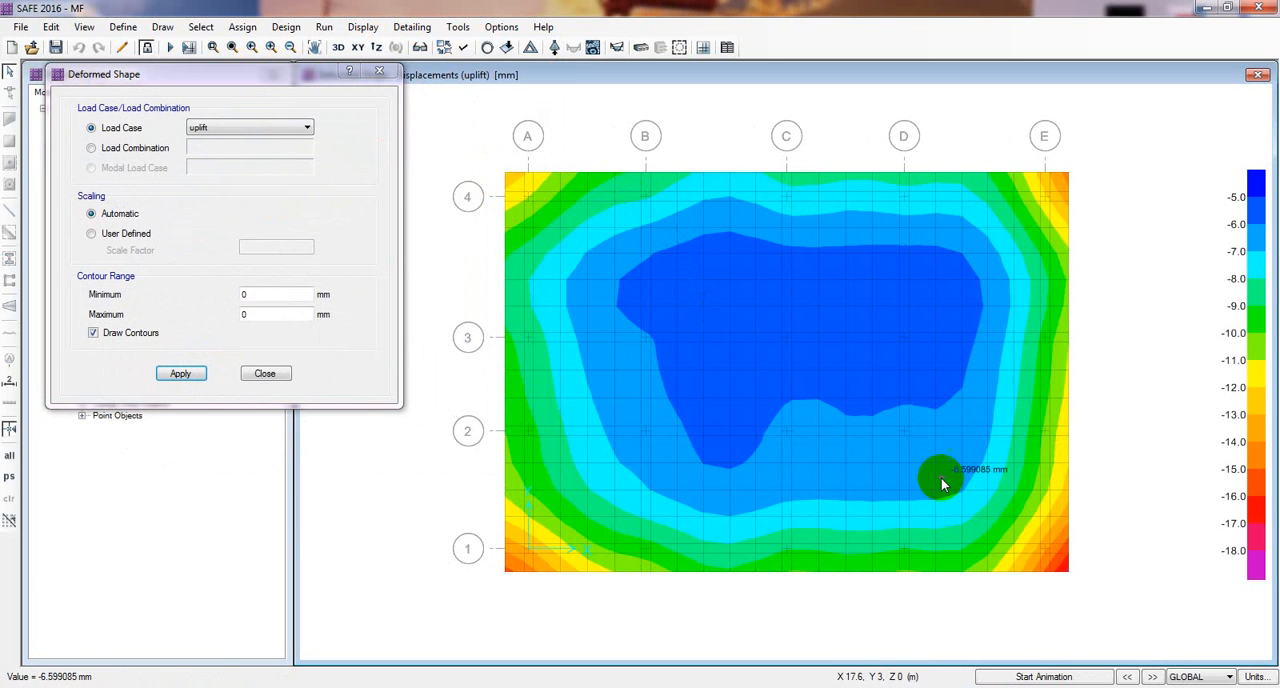
Step: Inspect the uplift displacement values at the slab's corners and interior, and close the deformed shape settings
mouse_move(1069, 572)
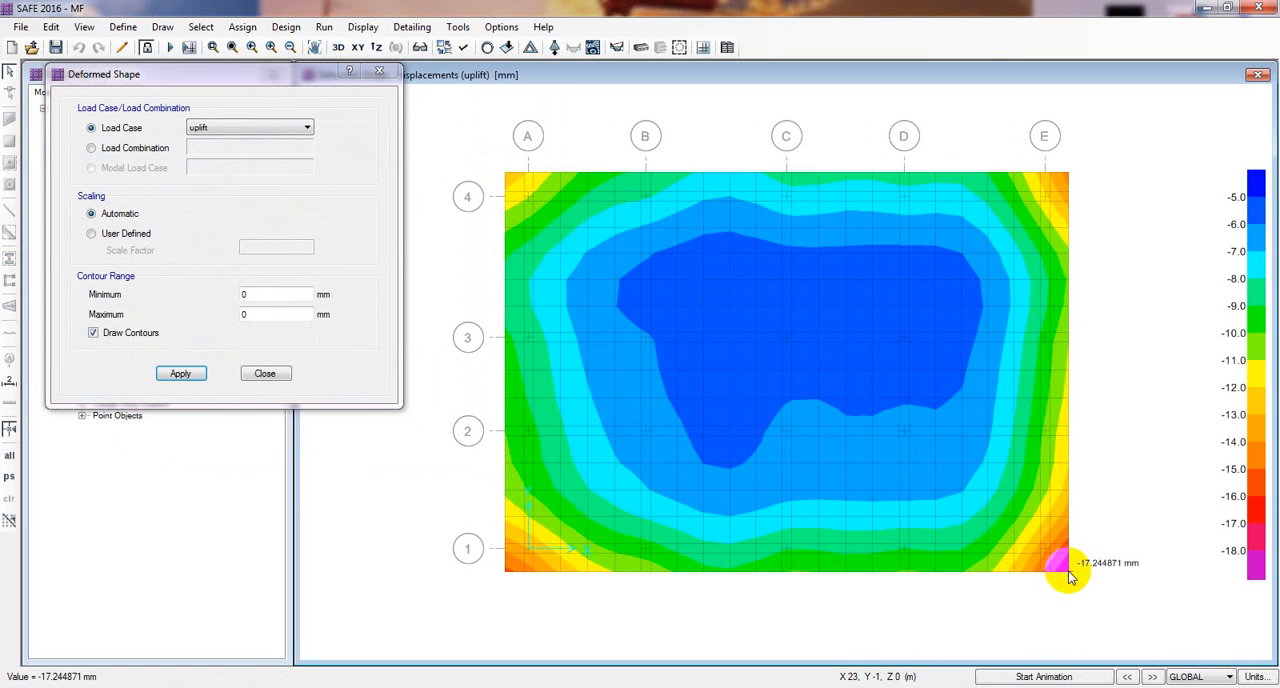
mouse_move(1064, 176)
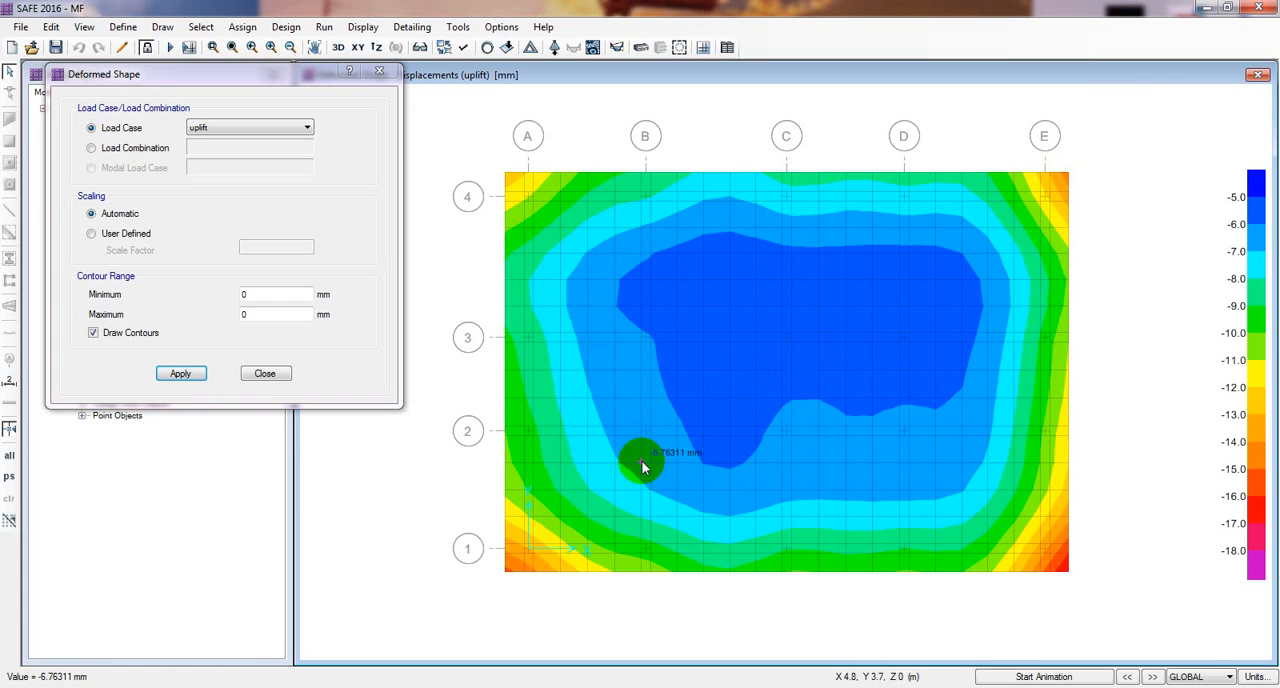
mouse_move(506, 571)
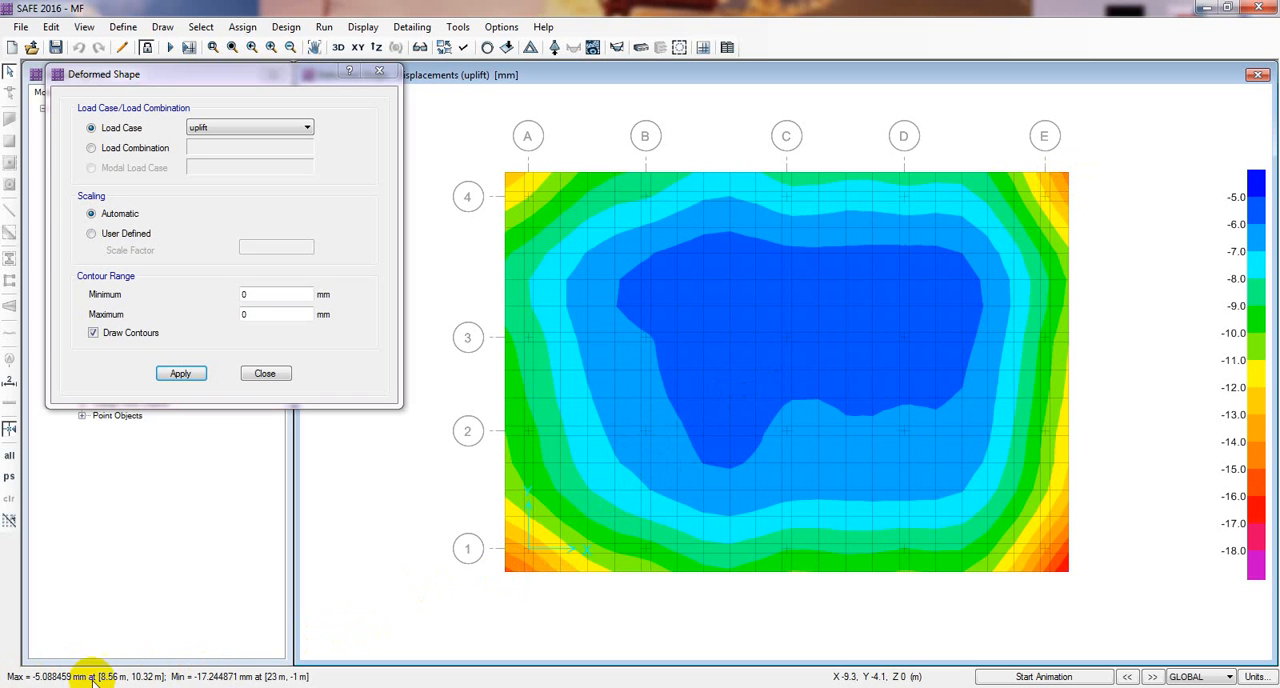
mouse_move(625, 463)
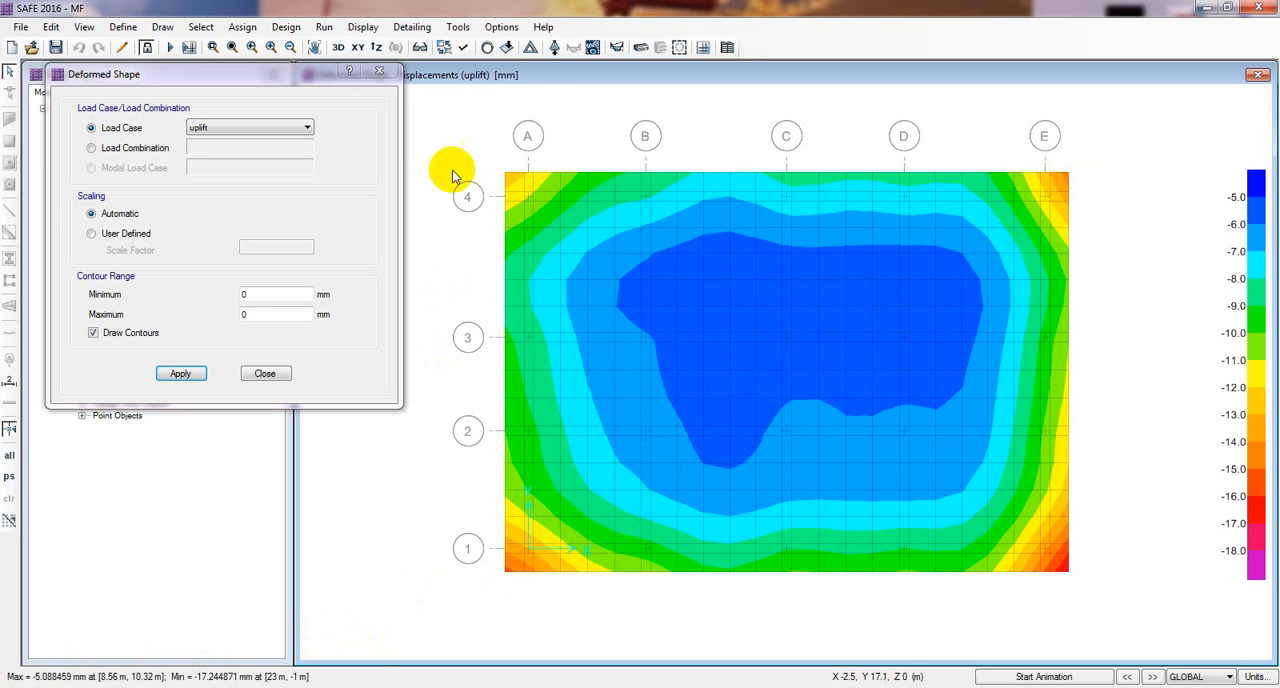
mouse_move(533, 248)
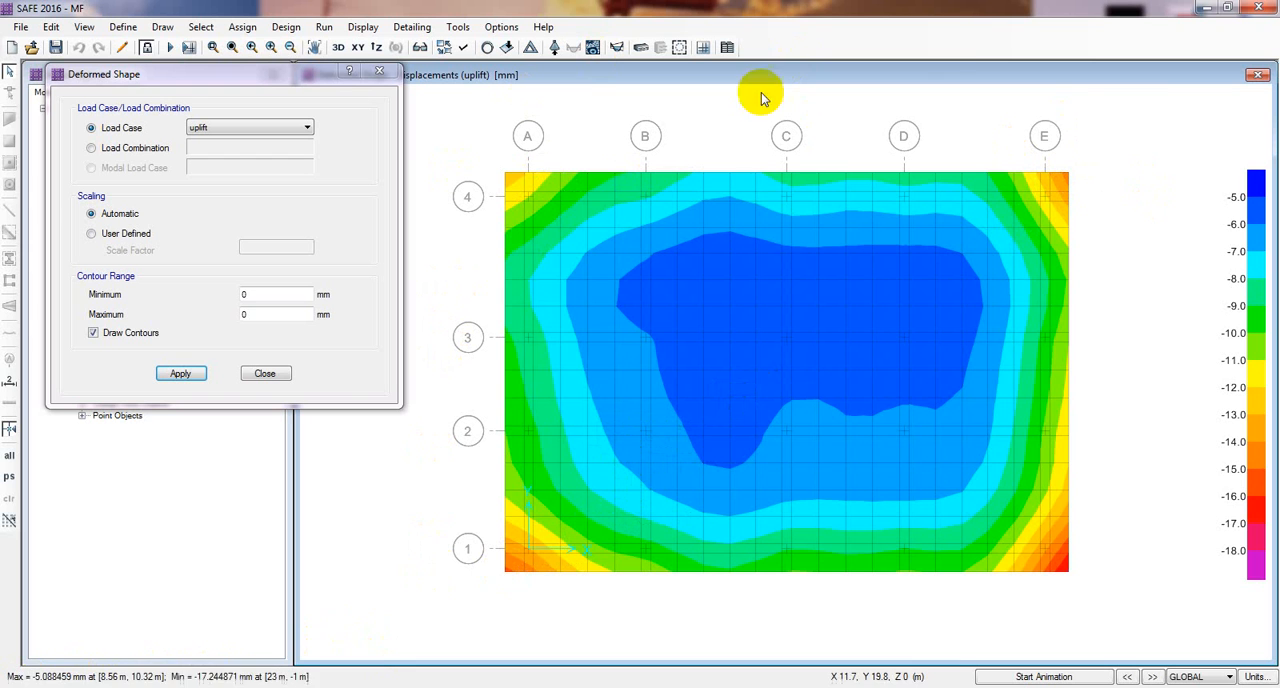
mouse_move(518, 561)
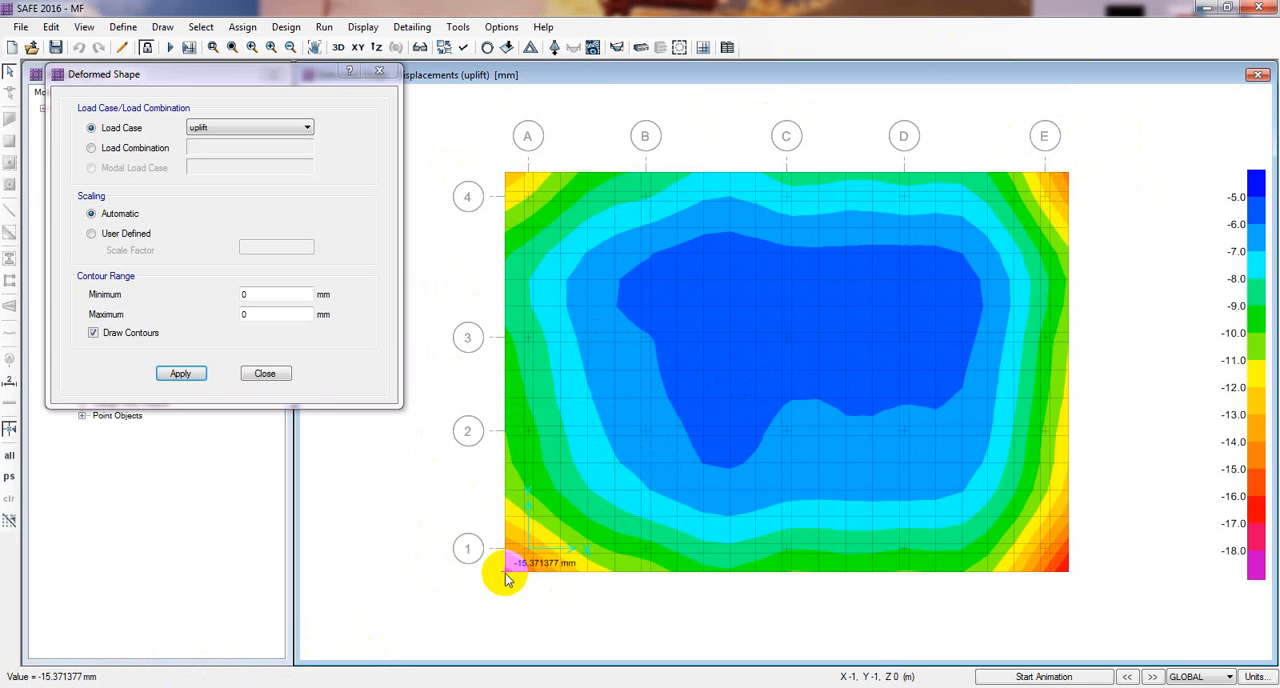
click(281, 375)
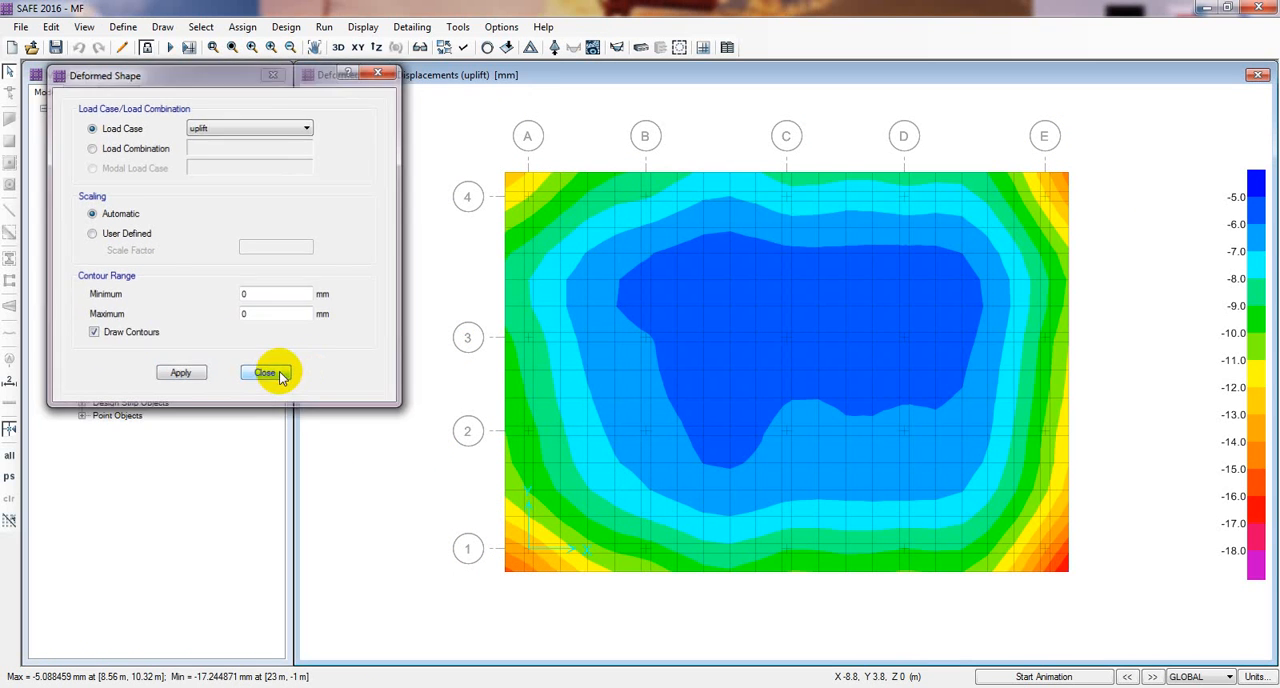
Step: Display the soil pressure contours on the deformed shape for the uplift load case and close the reaction settings
click(367, 32)
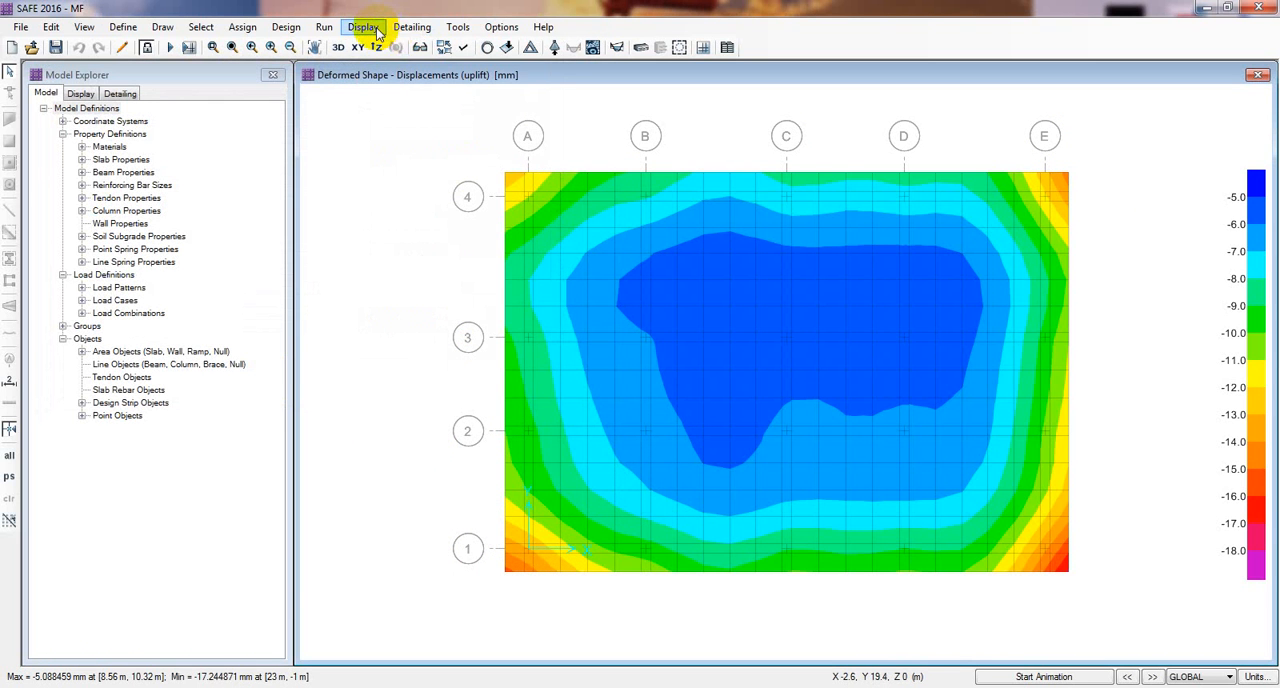
click(365, 30)
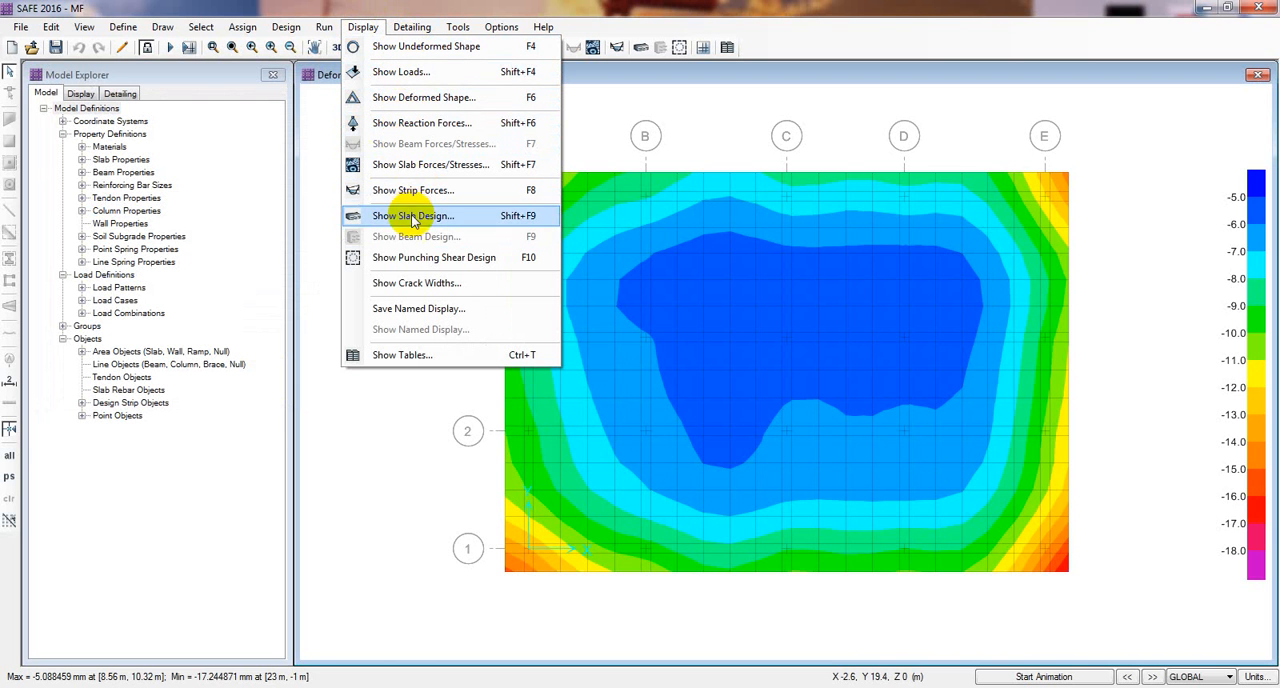
mouse_move(302, 30)
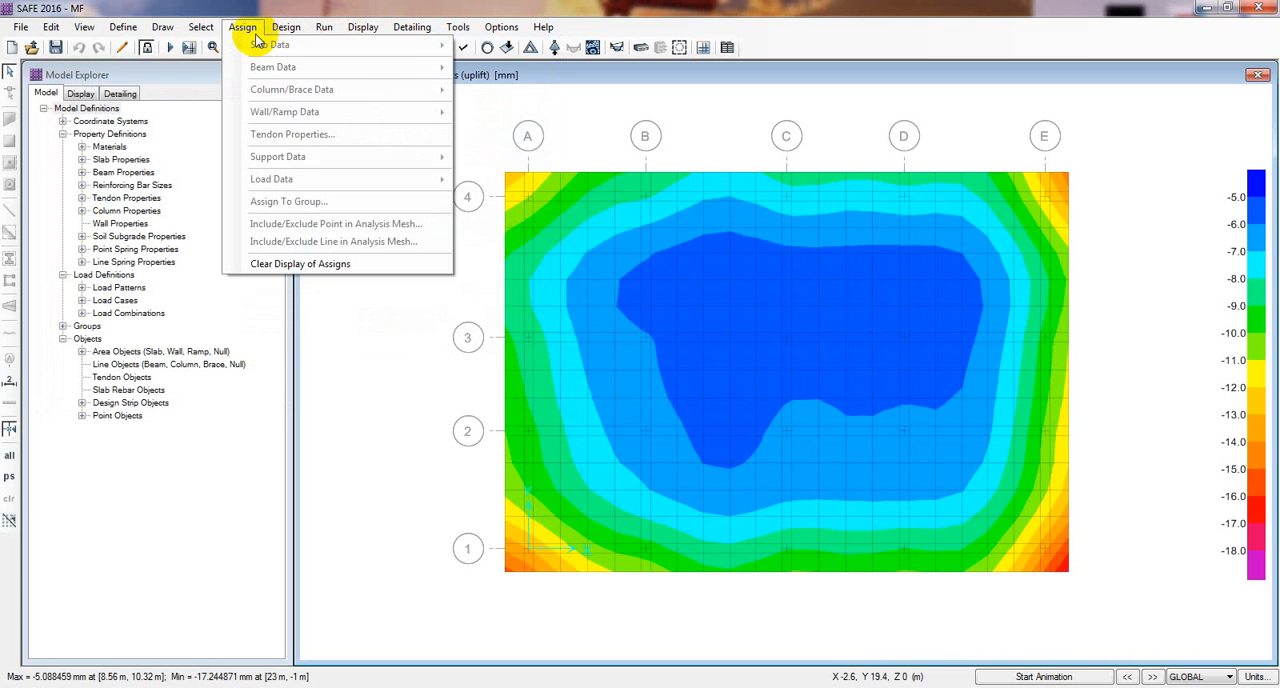
click(258, 28)
click(362, 28)
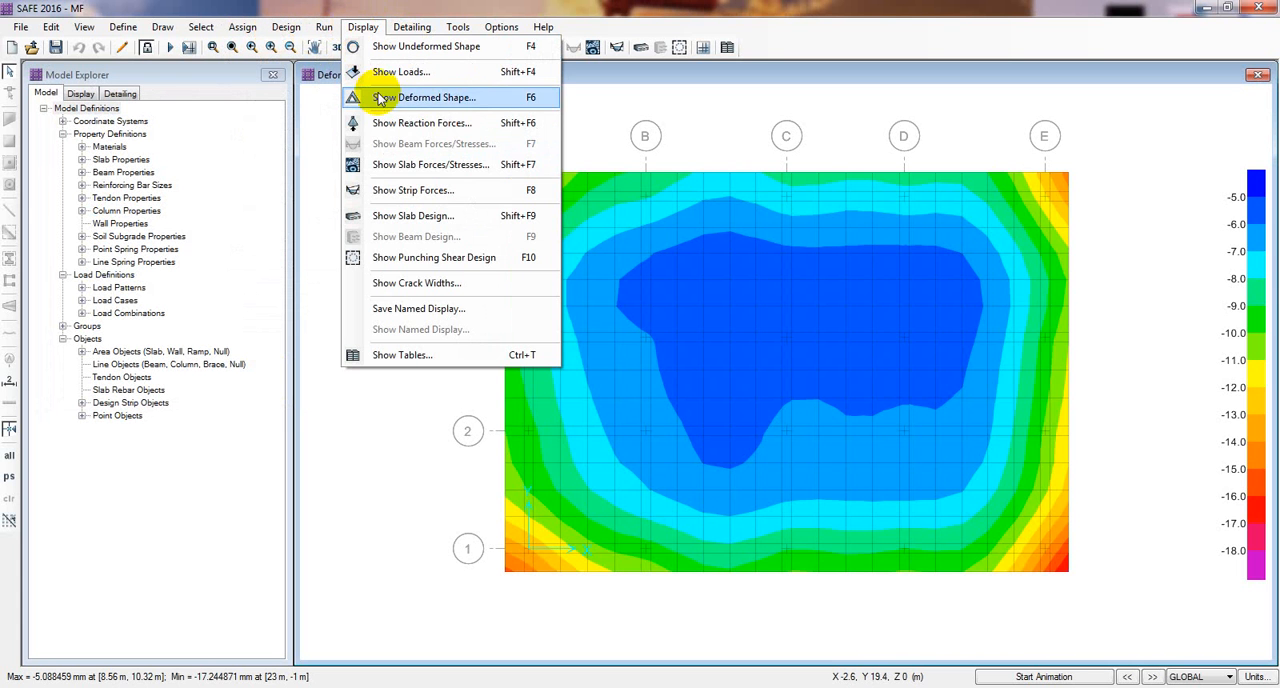
click(408, 123)
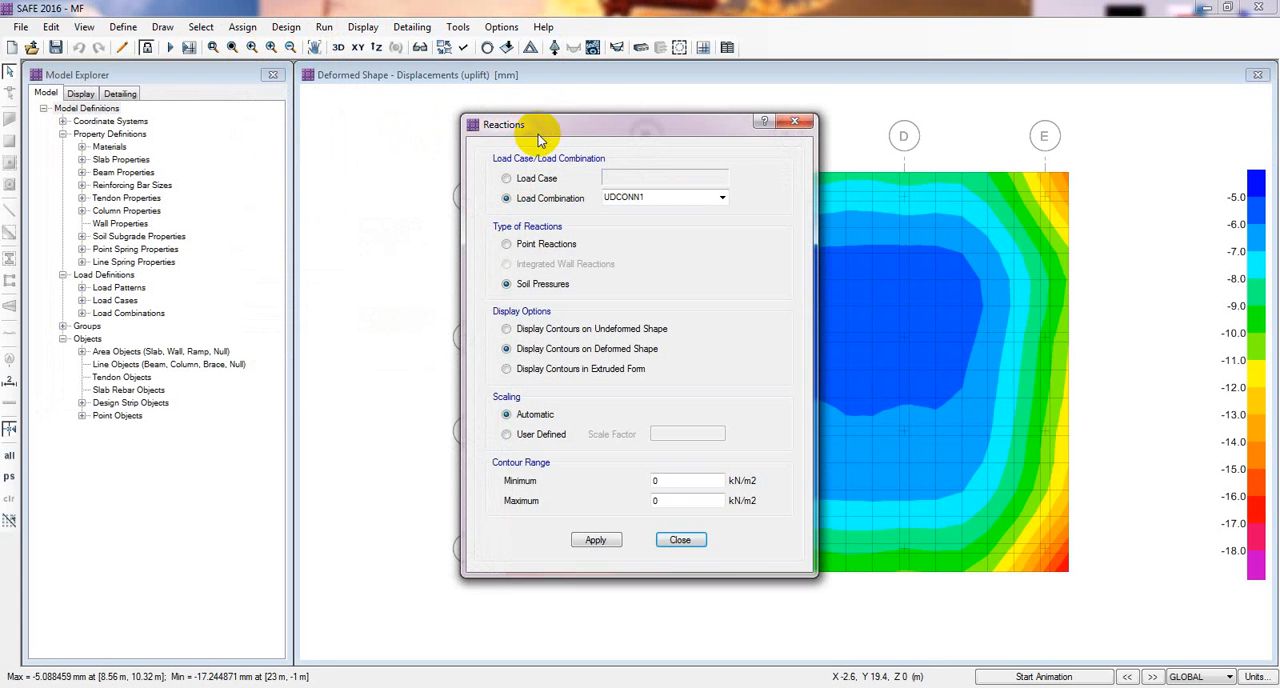
drag(570, 121, 314, 56)
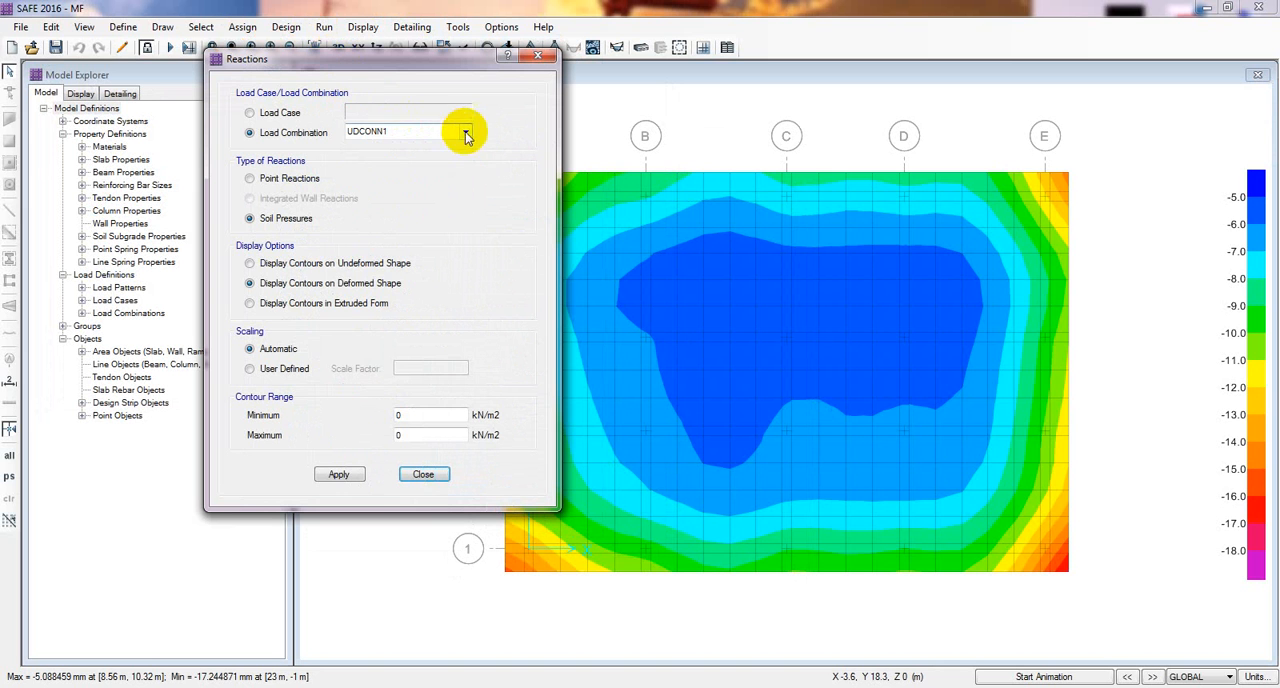
click(250, 113)
click(372, 112)
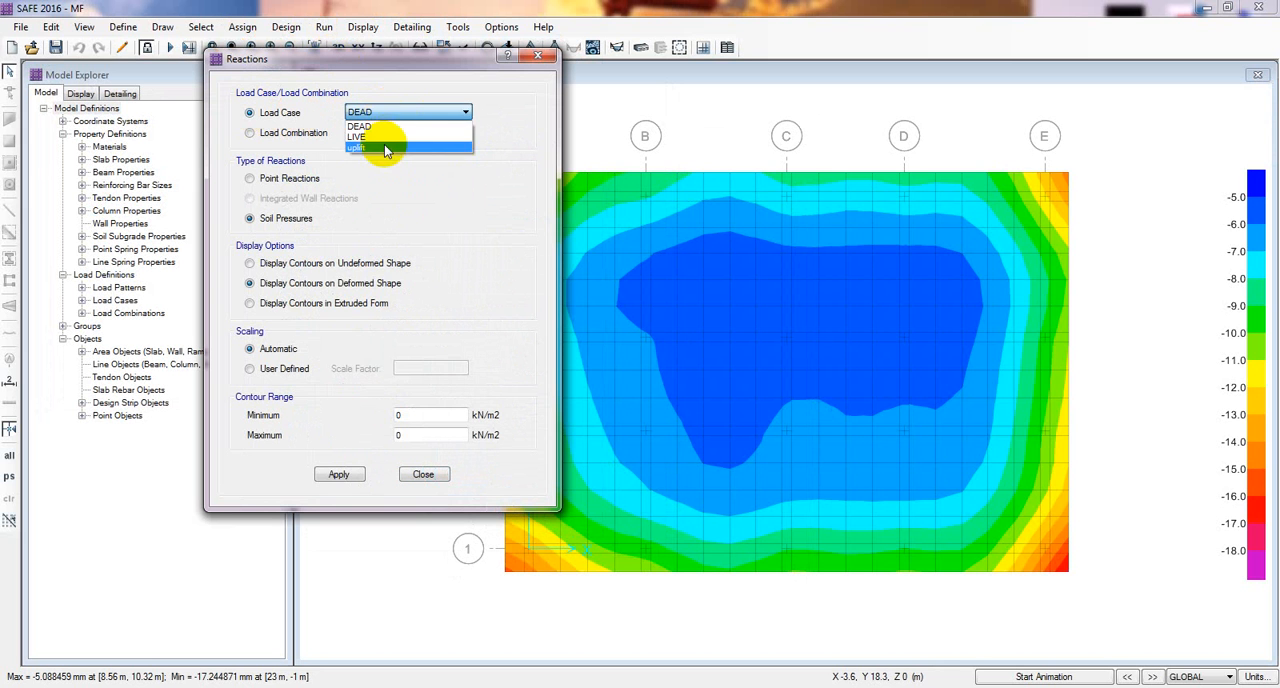
click(384, 144)
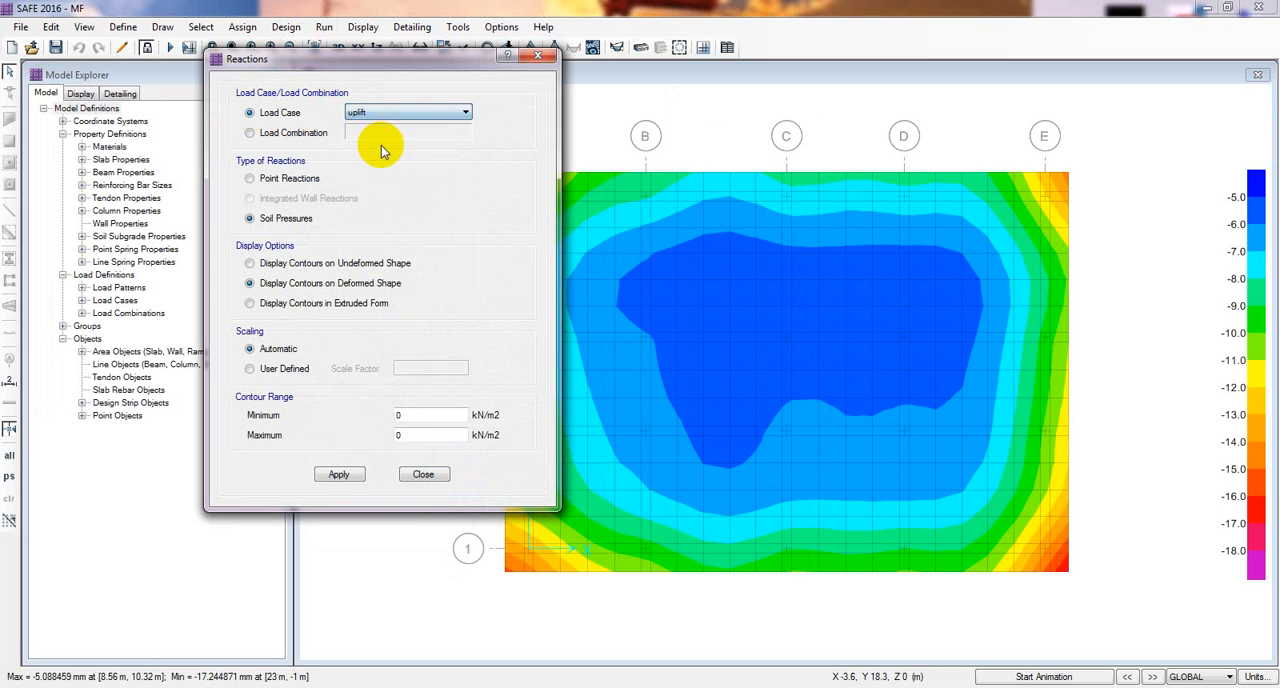
click(339, 474)
drag(397, 56, 293, 34)
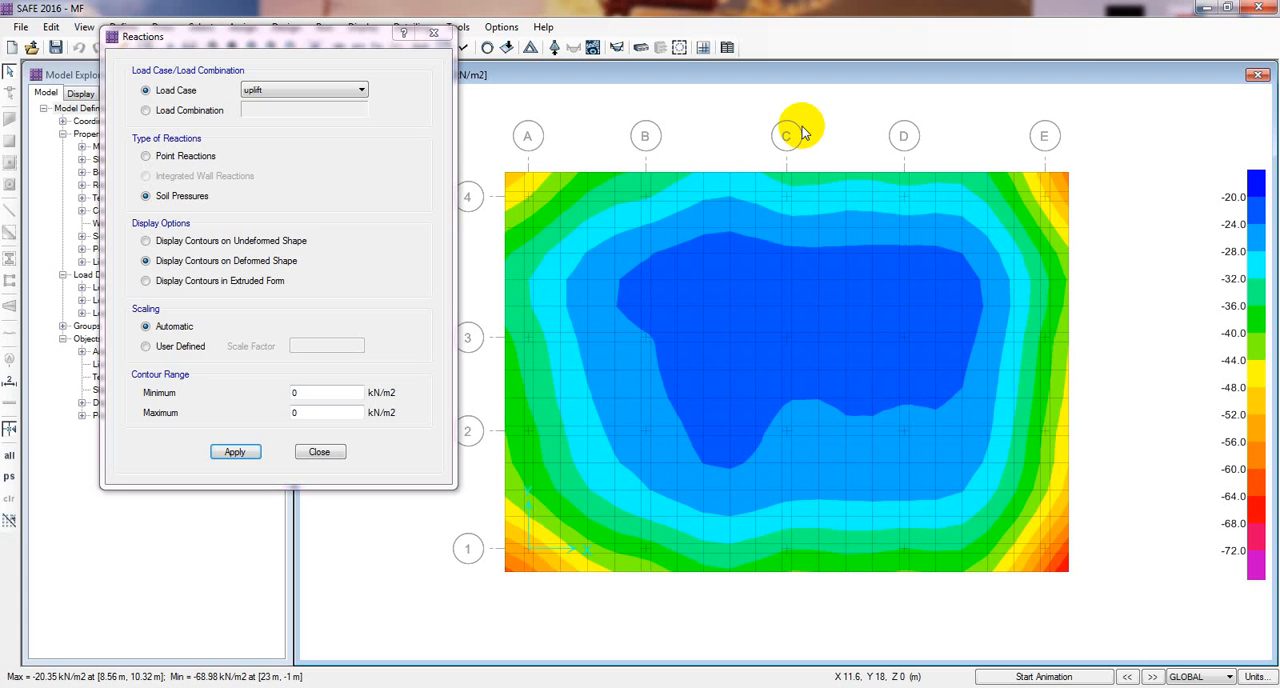
drag(266, 34, 278, 139)
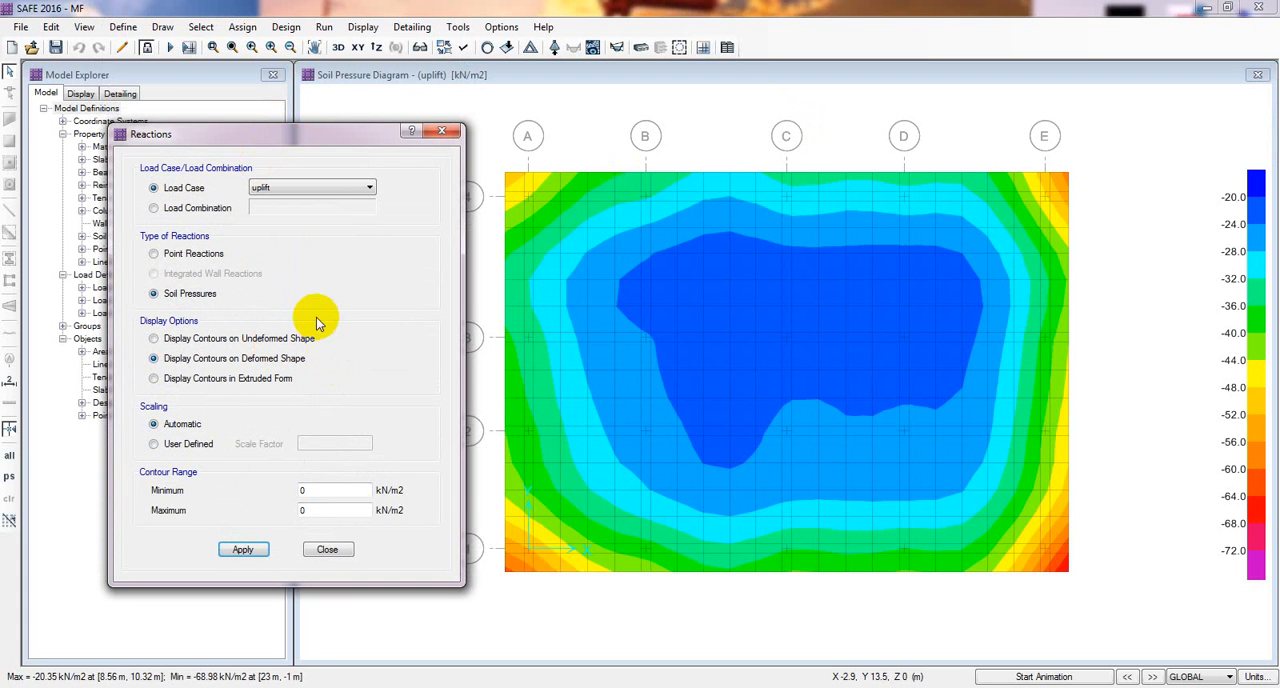
click(330, 550)
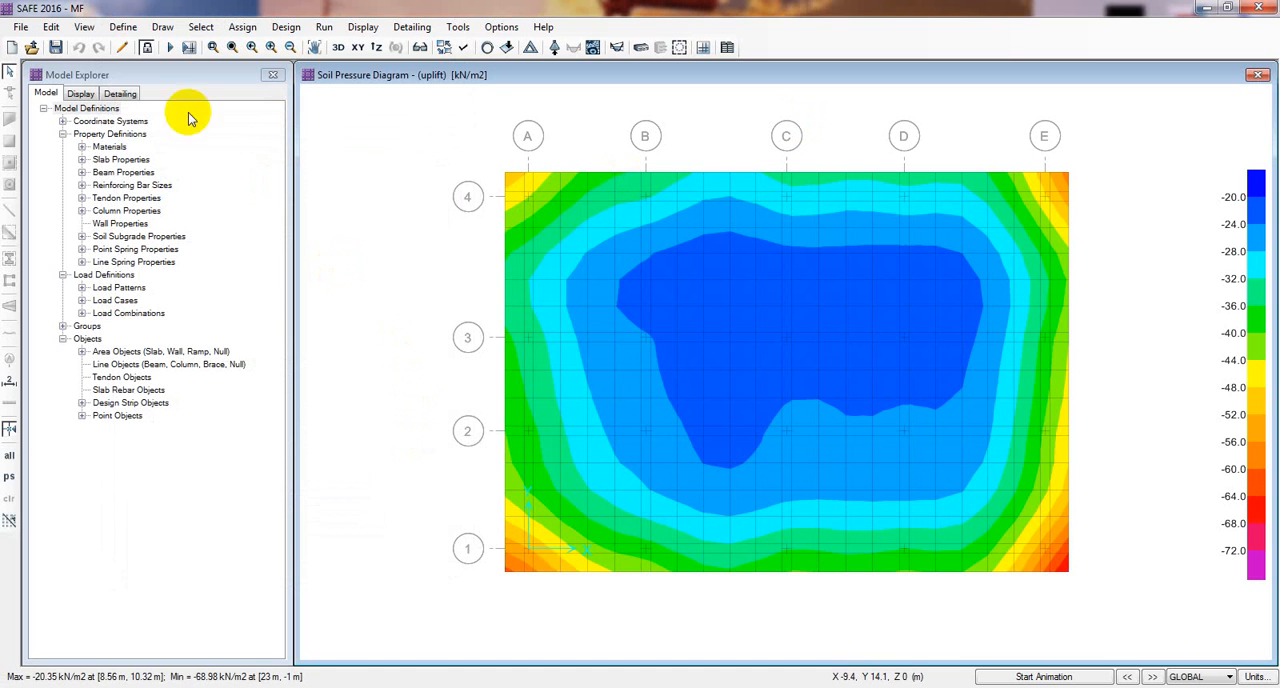
Step: Unlock the model and convert the load combinations UDCONN1 and UDCONN2 to nonlinear uplift cases
click(146, 47)
click(674, 410)
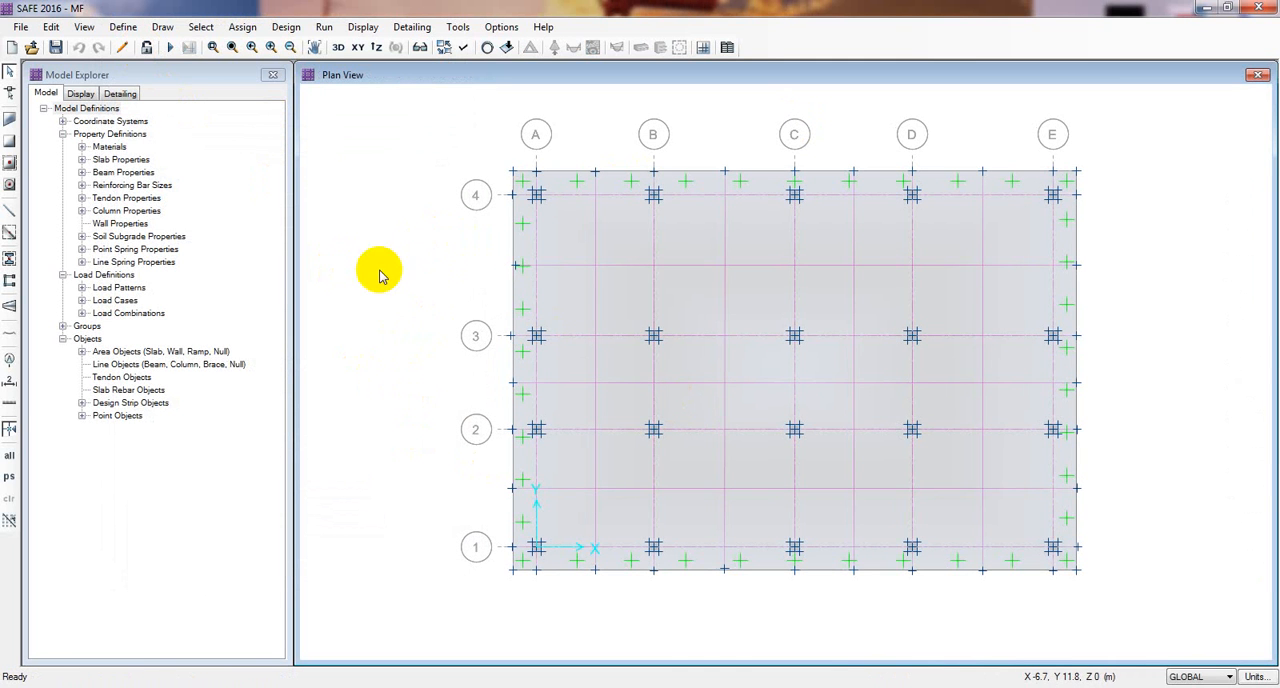
click(124, 28)
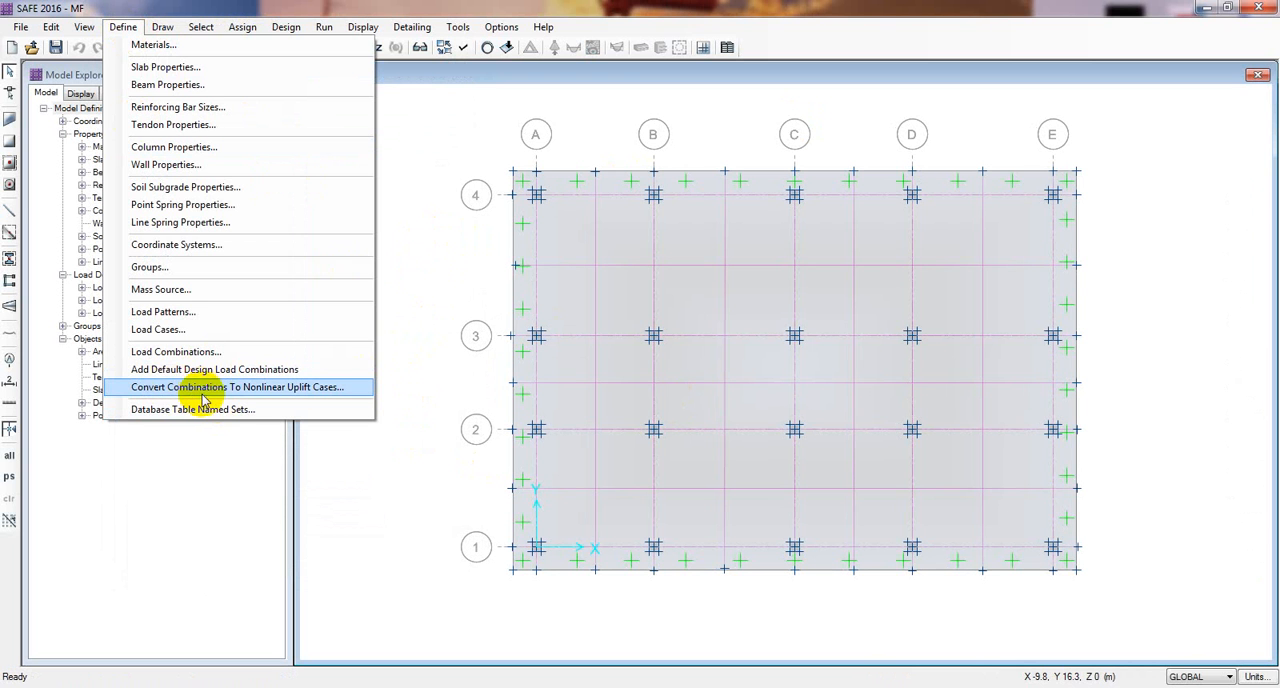
click(268, 390)
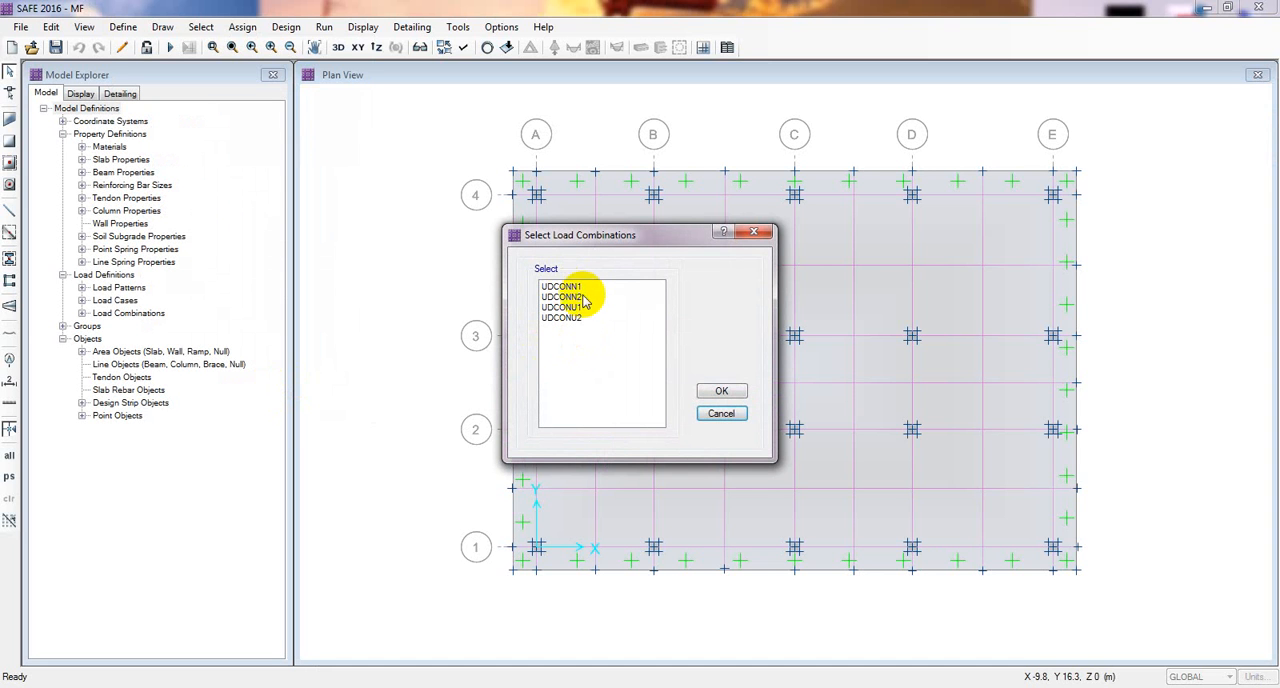
drag(576, 288, 583, 303)
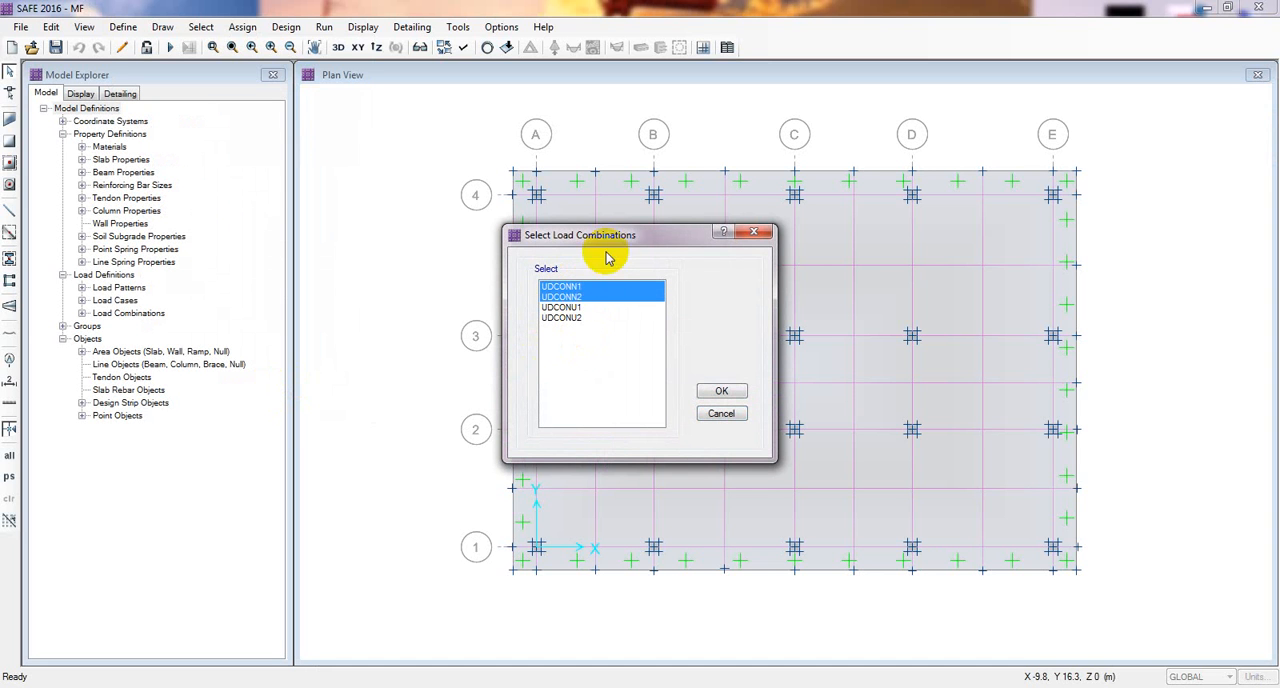
drag(608, 236, 546, 238)
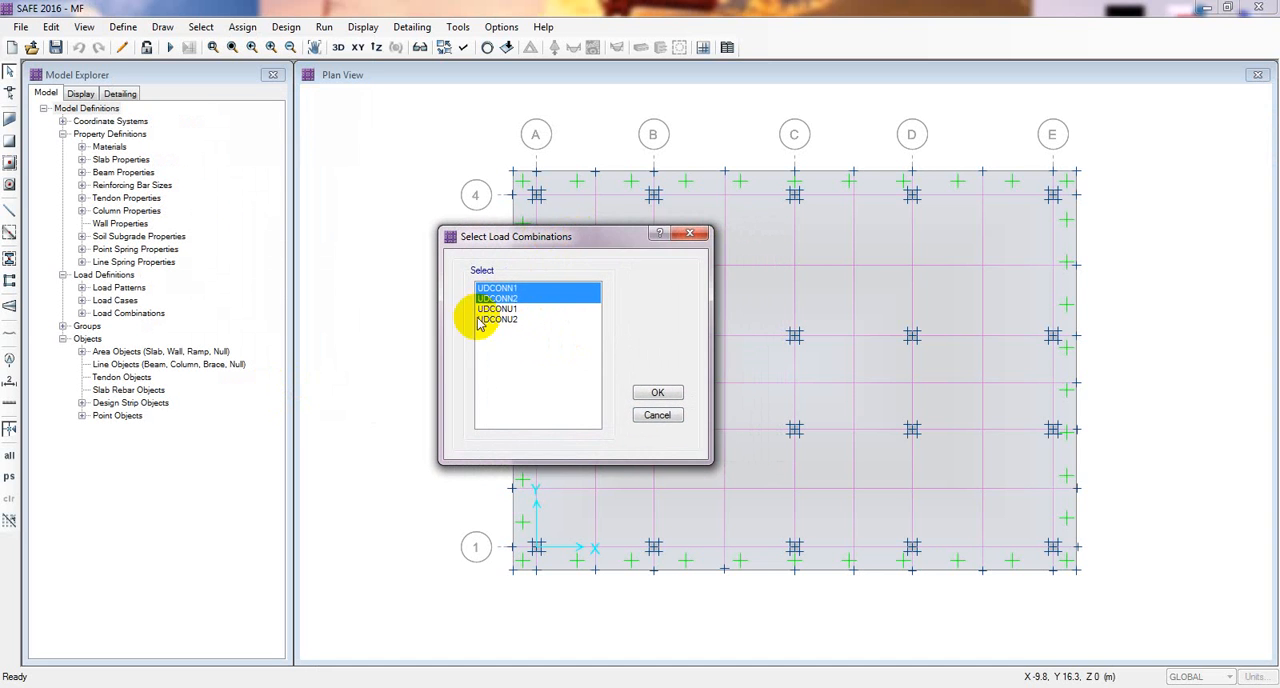
click(650, 392)
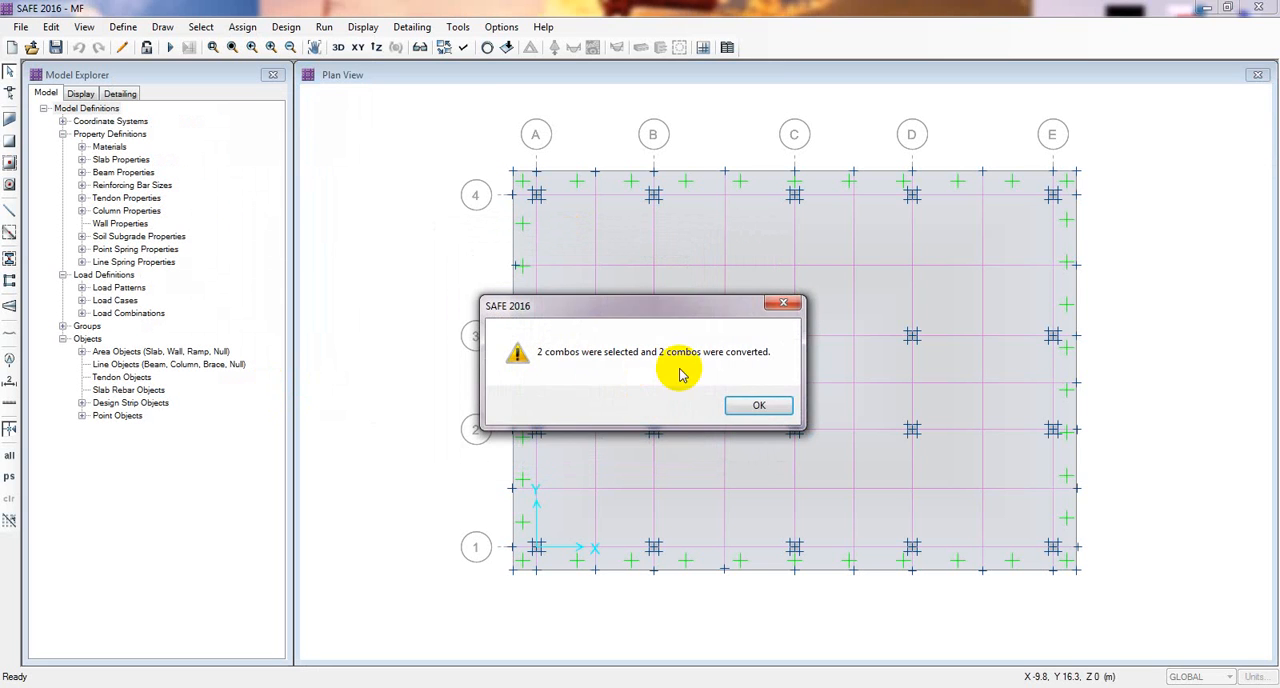
click(757, 404)
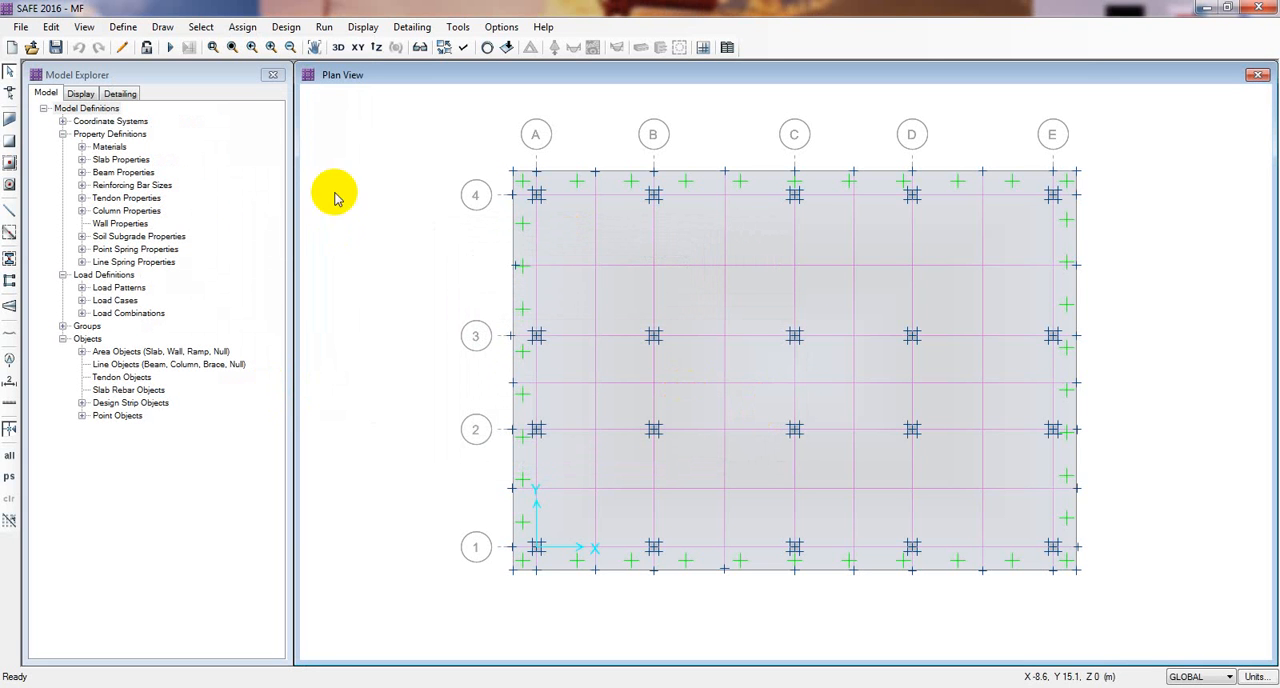
Step: Set the DEAD scale factor to 0.9 in the UDCONN1-NL load case and save that case
click(123, 27)
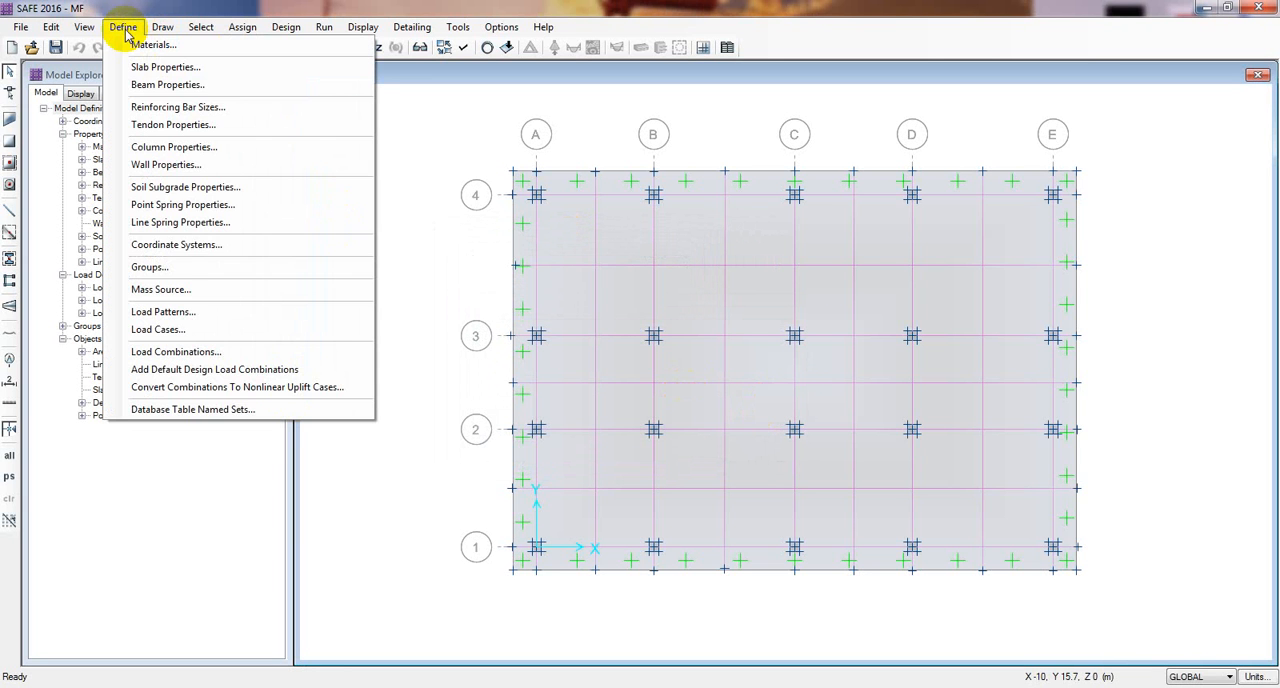
click(180, 340)
drag(617, 210, 457, 195)
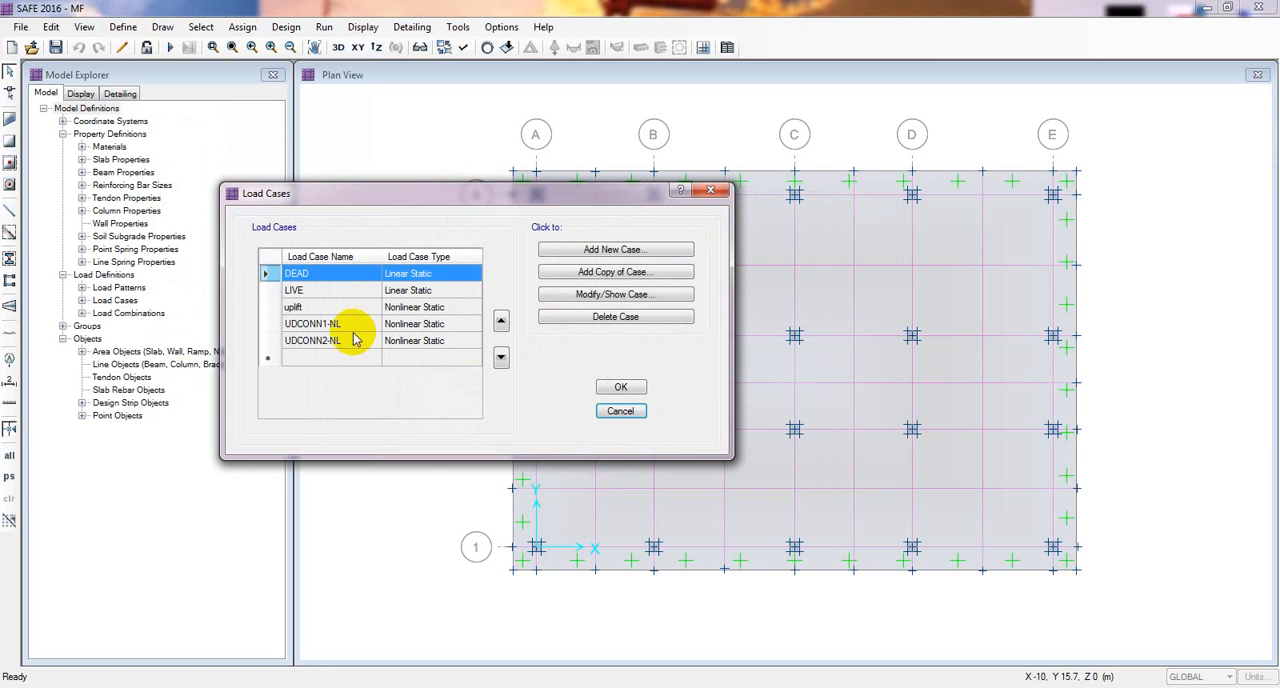
click(320, 324)
click(328, 340)
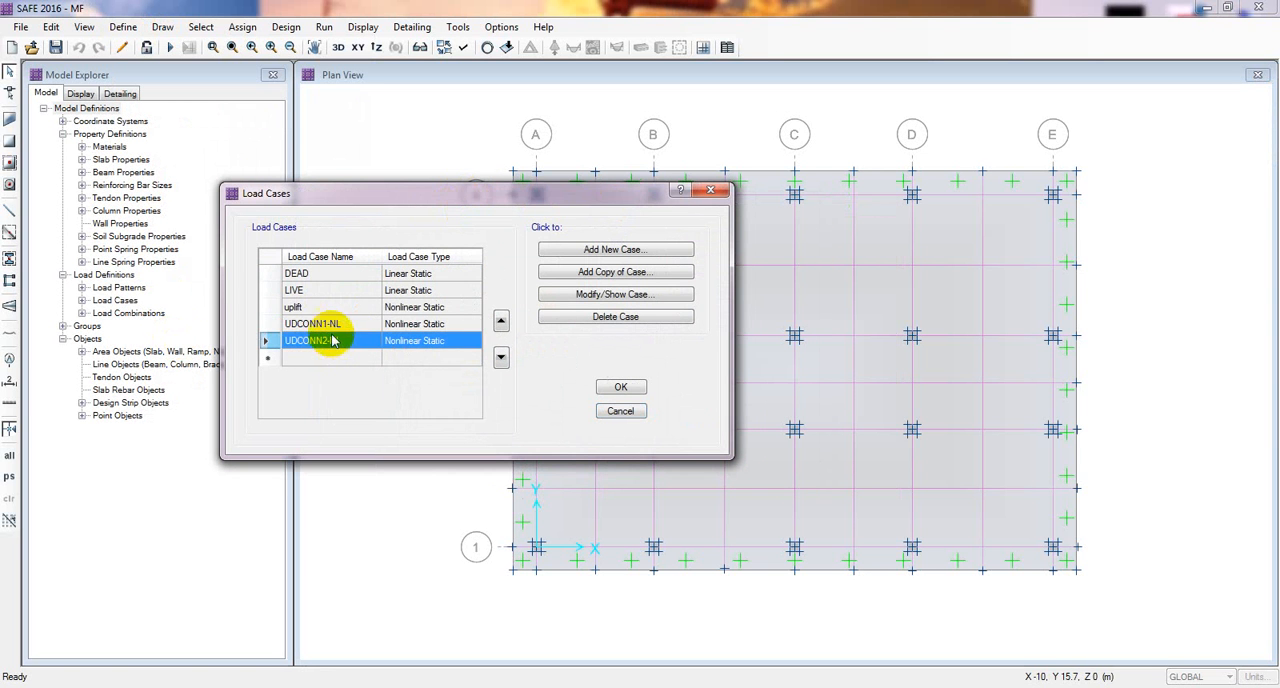
click(320, 324)
click(612, 294)
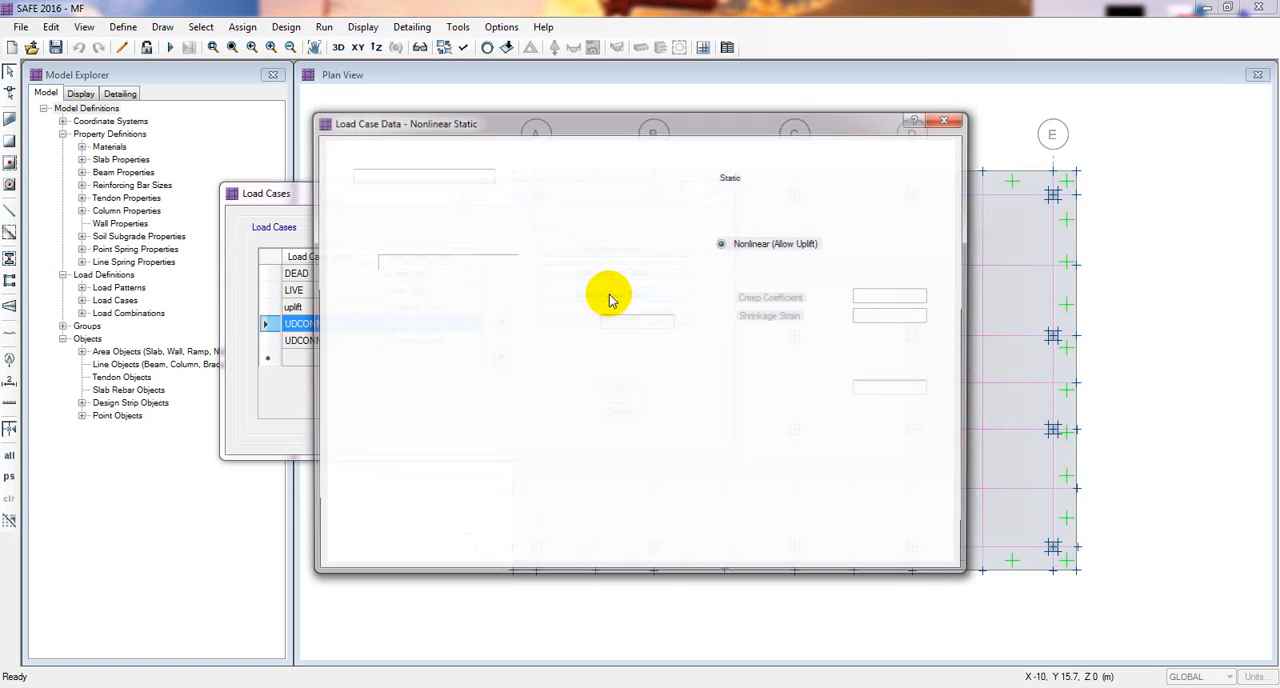
click(537, 394)
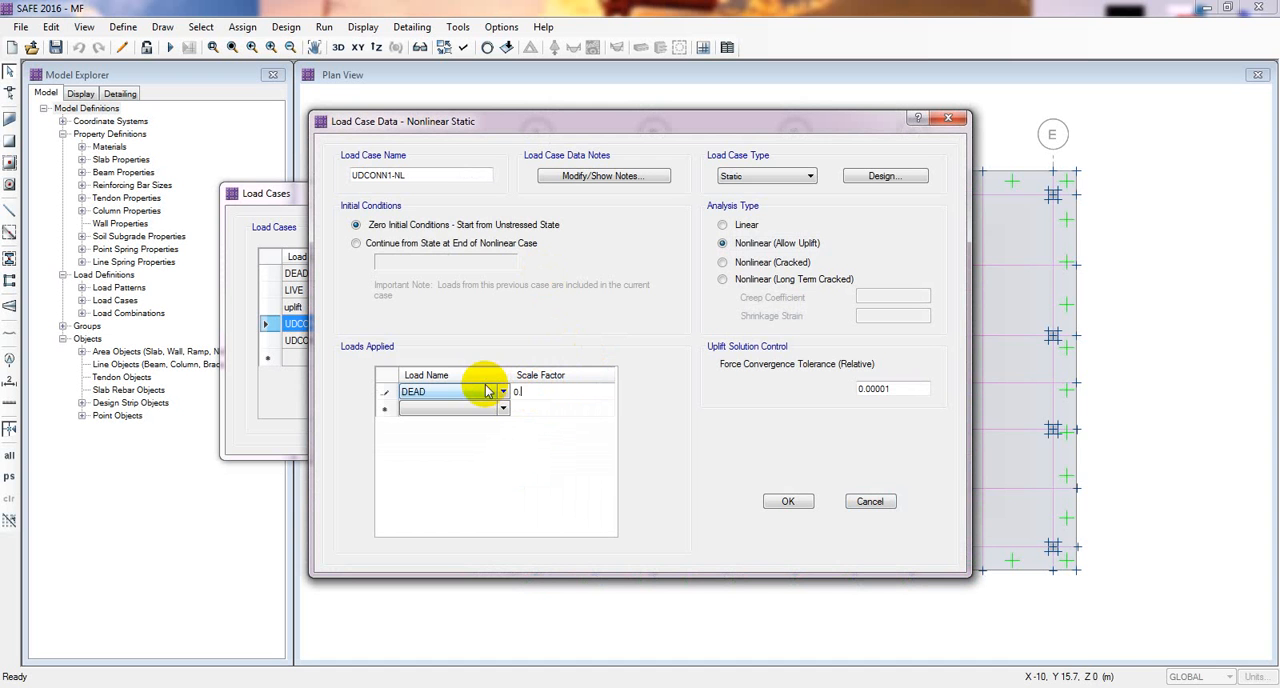
click(784, 501)
Step: Set the DEAD scale factor to 0.9 in the UDCONN2-NL load case and accept the load case definitions
click(425, 341)
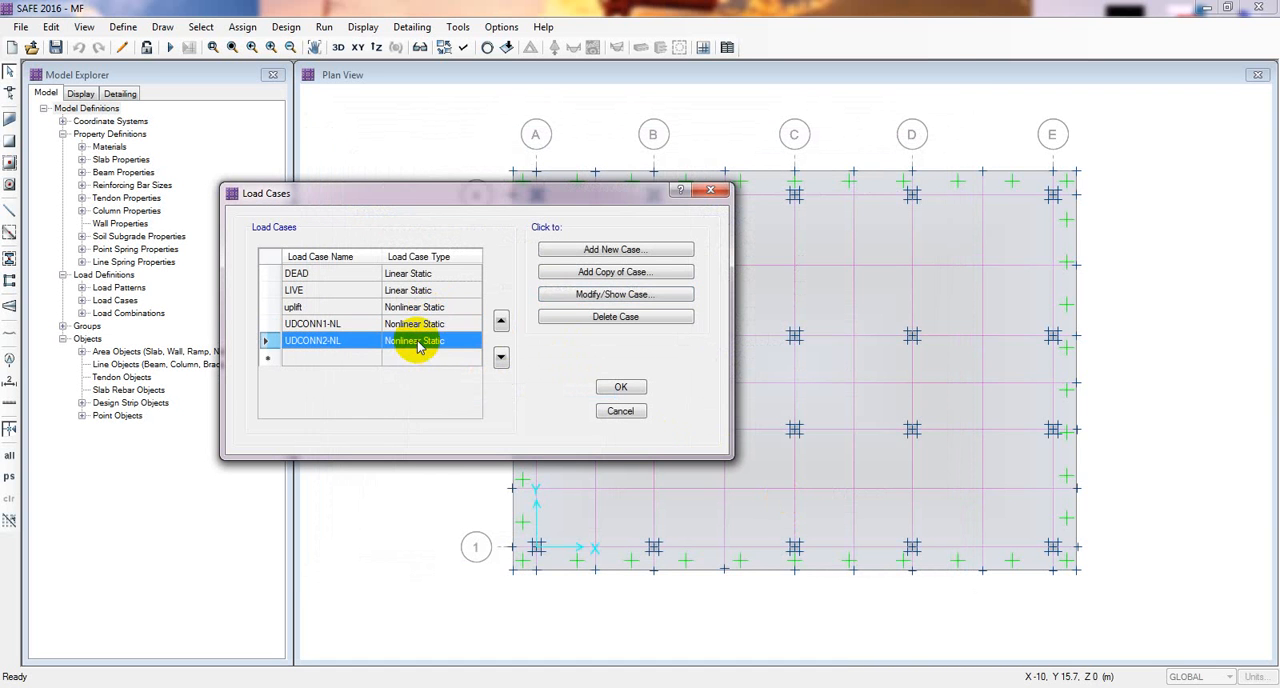
click(563, 300)
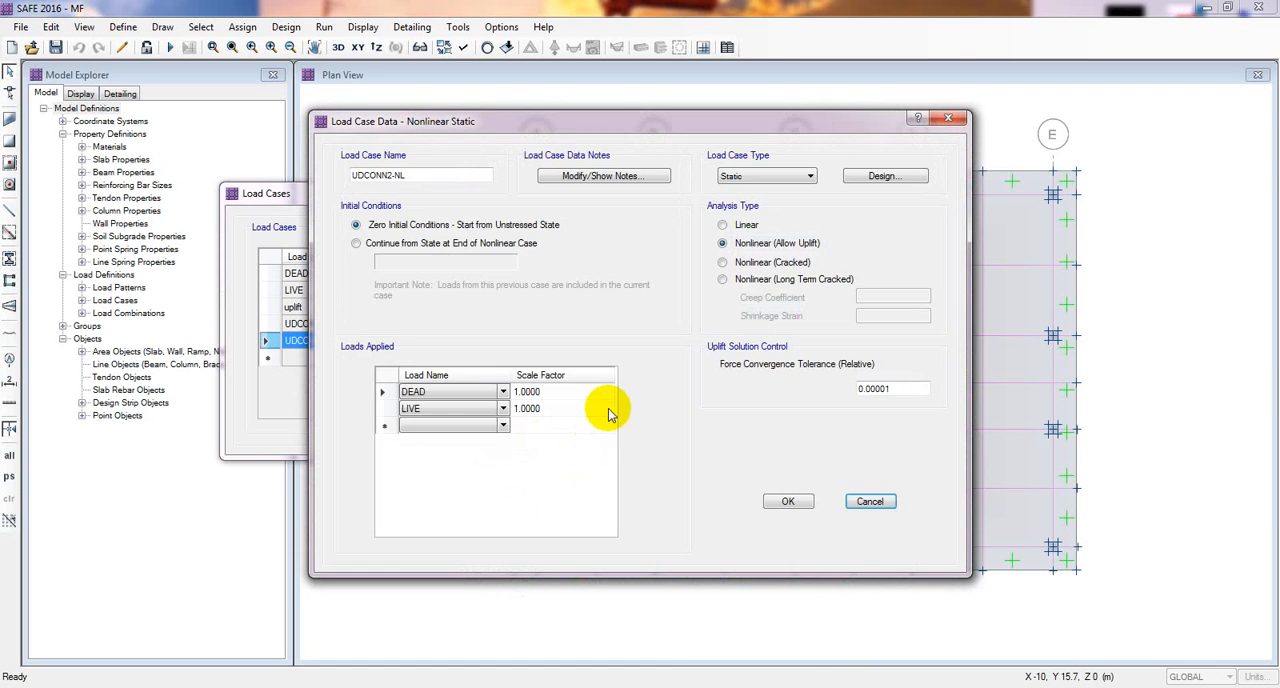
click(537, 393)
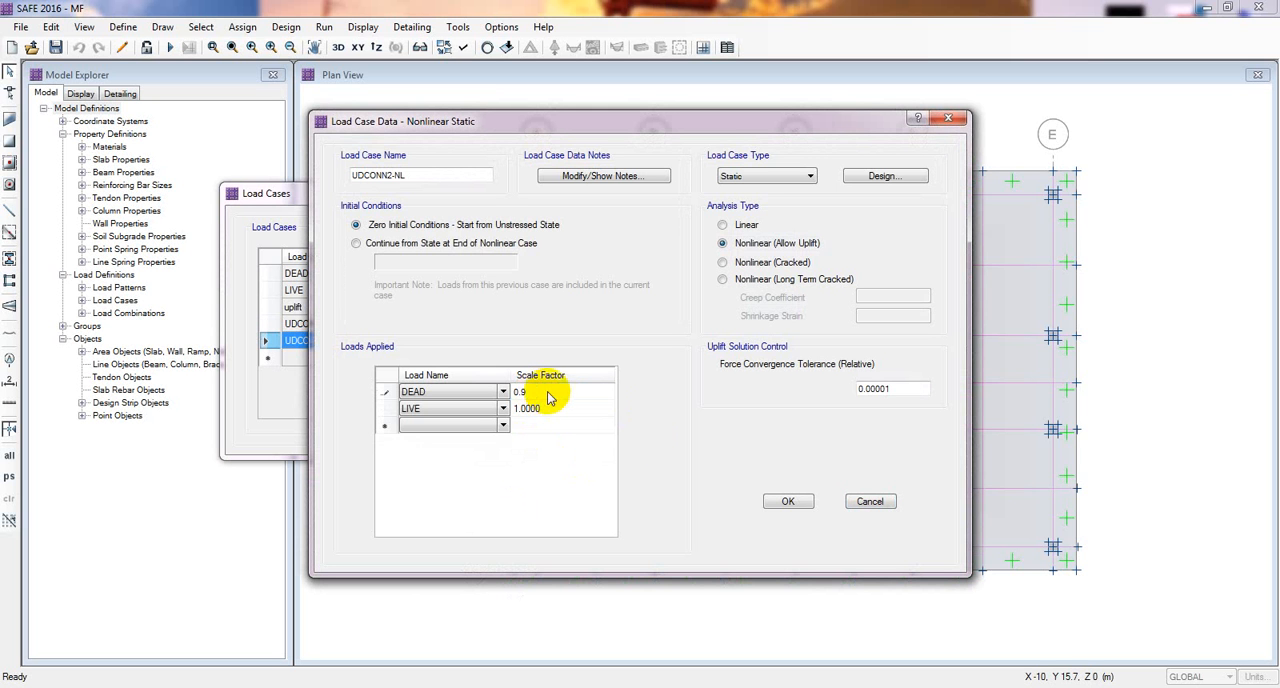
click(786, 501)
click(620, 388)
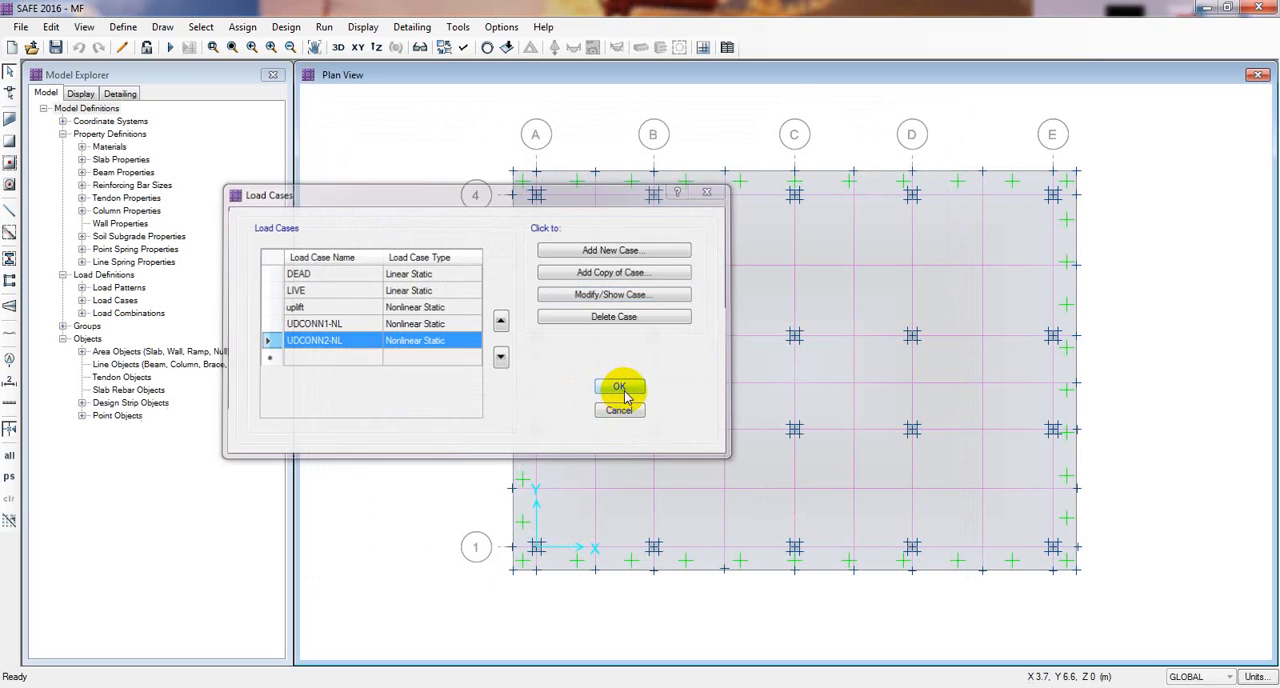
scroll(397, 303, up, 3)
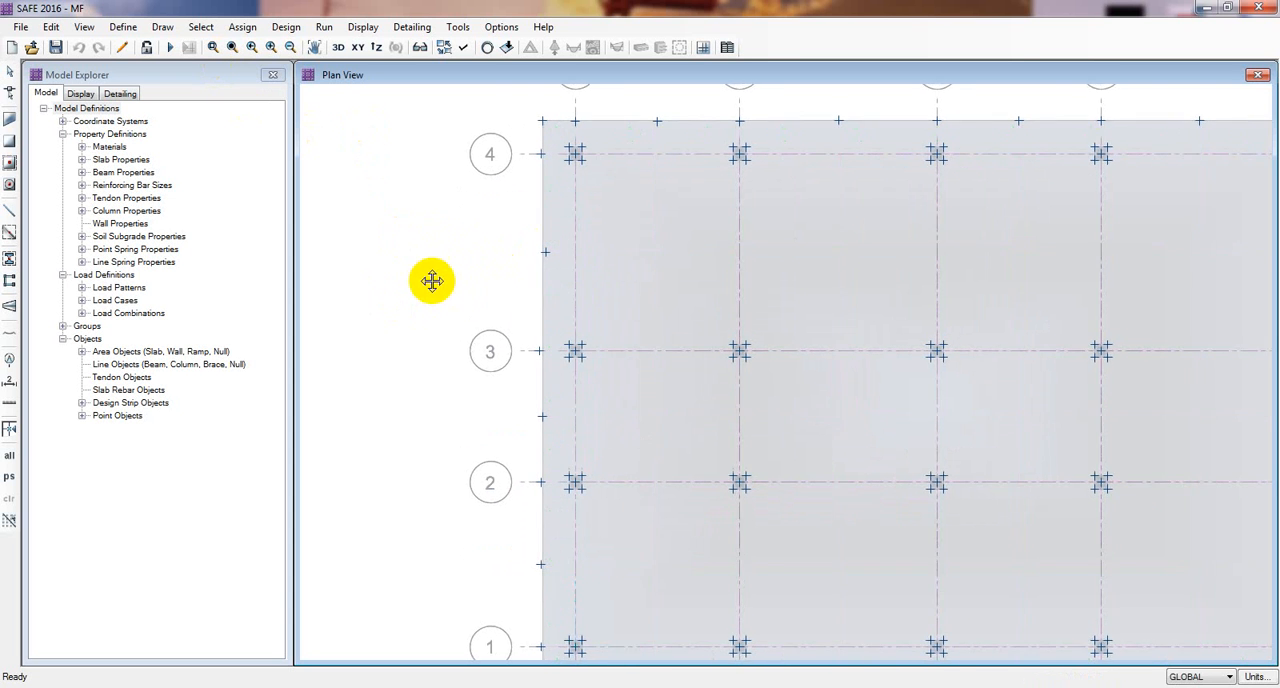
Step: Run the analysis of the mat foundation and open the deformed shape display settings
scroll(427, 278, down, 2)
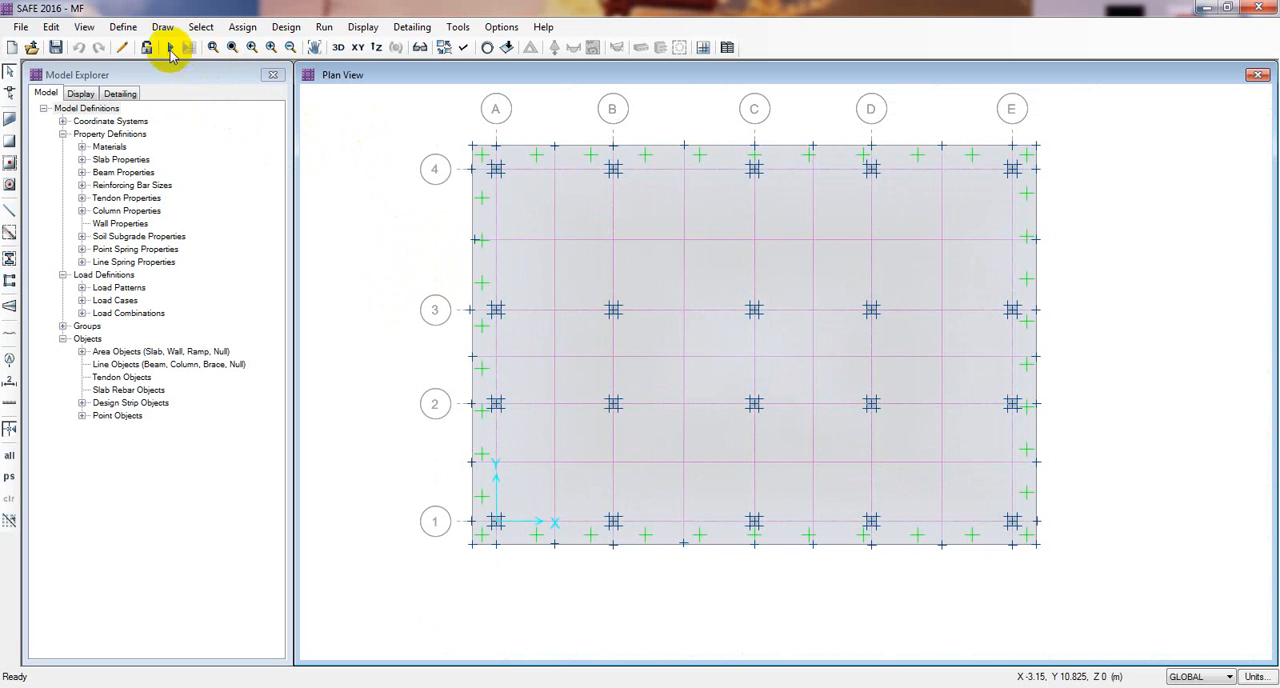
click(170, 47)
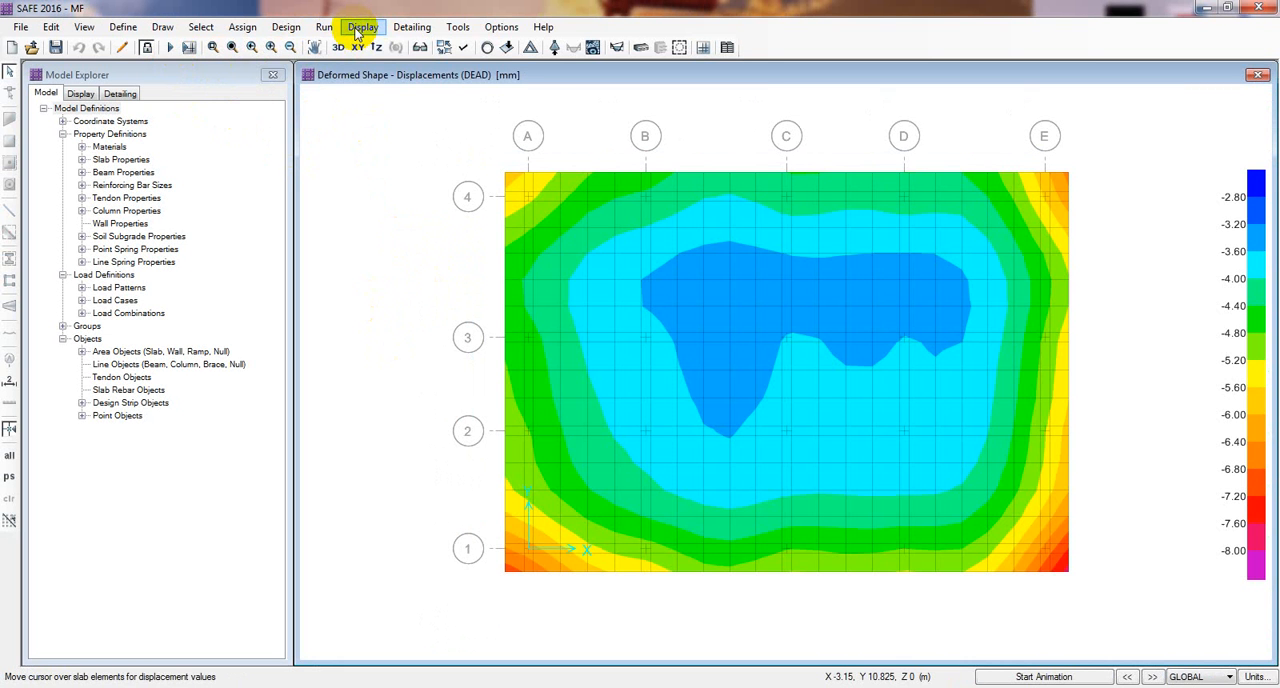
click(362, 27)
click(398, 95)
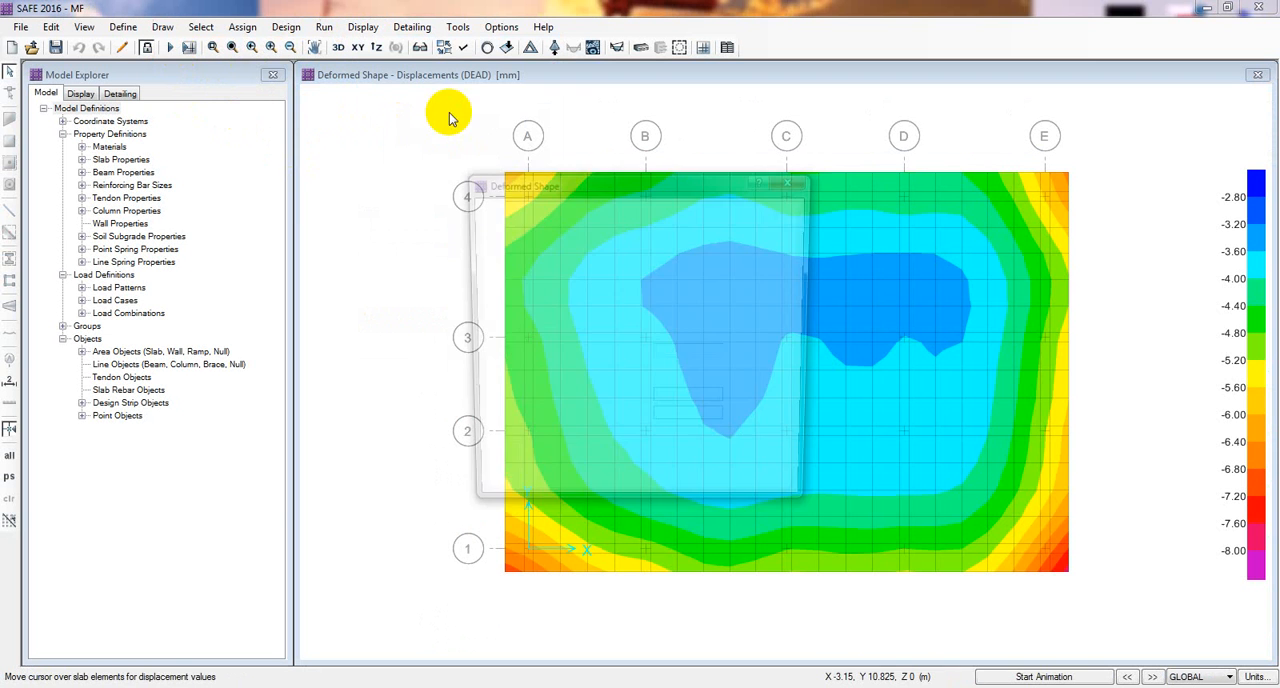
drag(606, 190, 257, 164)
Step: Display the displacement contours on the mat for the UDCONN1-NL load case
click(213, 232)
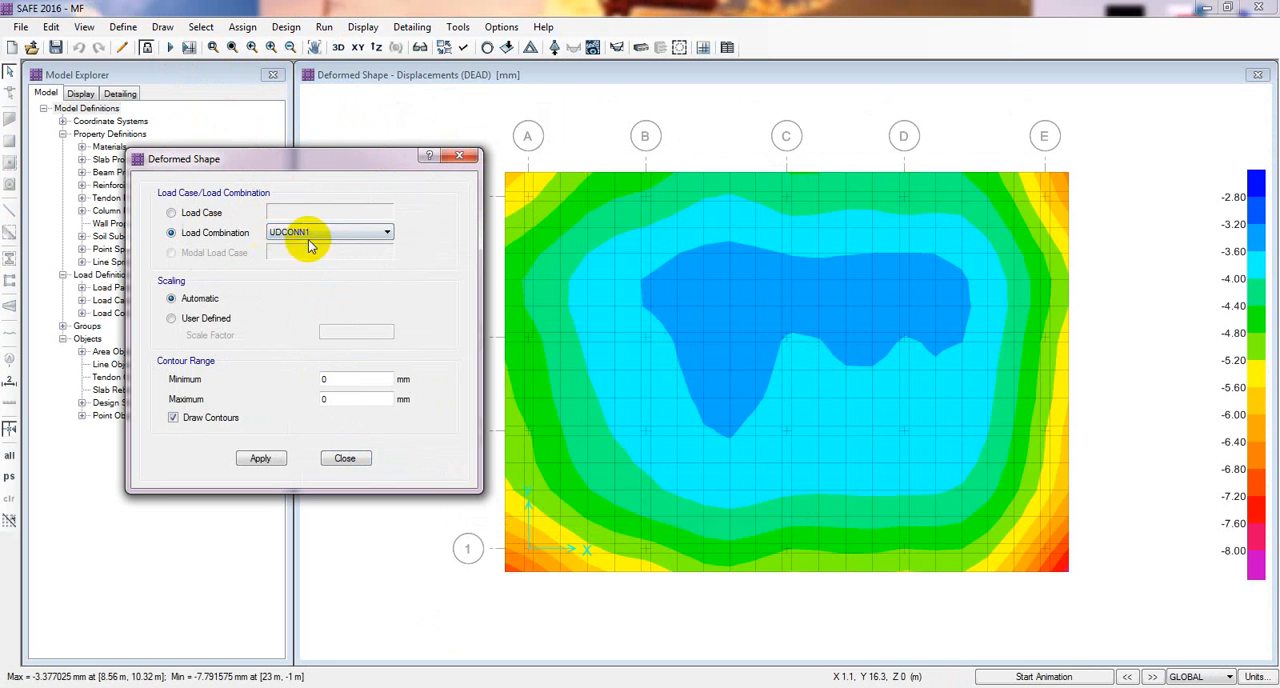
click(310, 238)
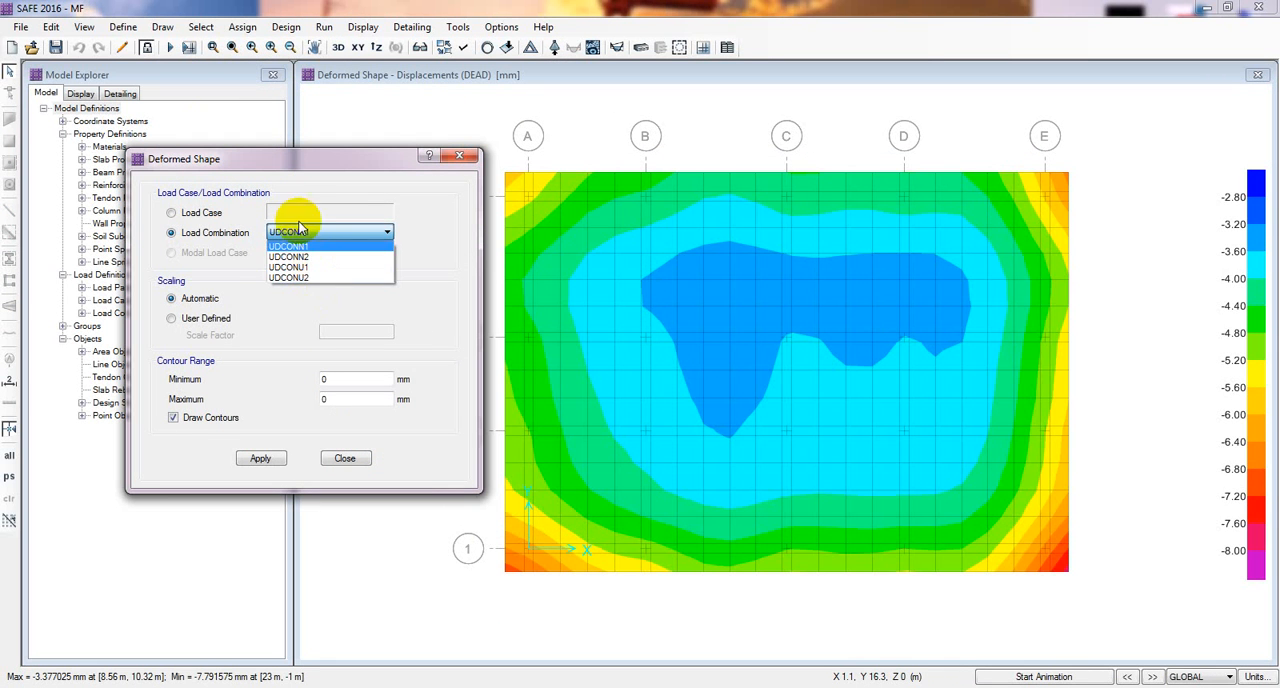
click(221, 262)
click(173, 213)
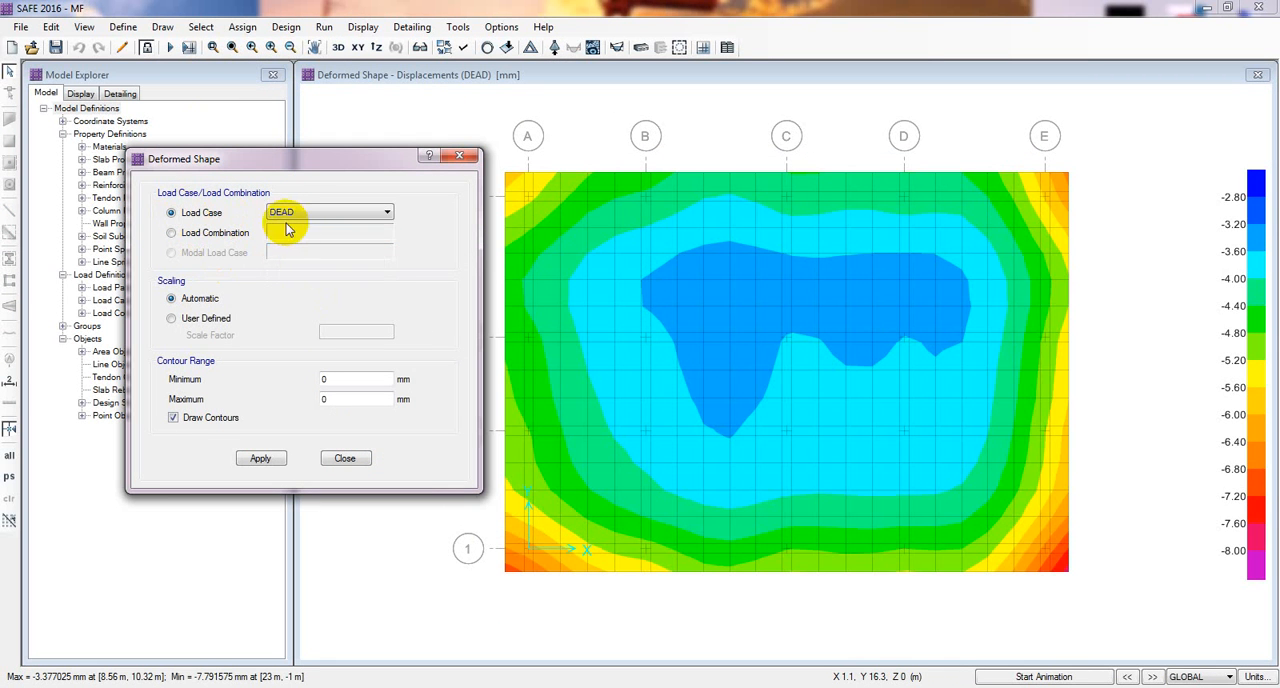
click(290, 212)
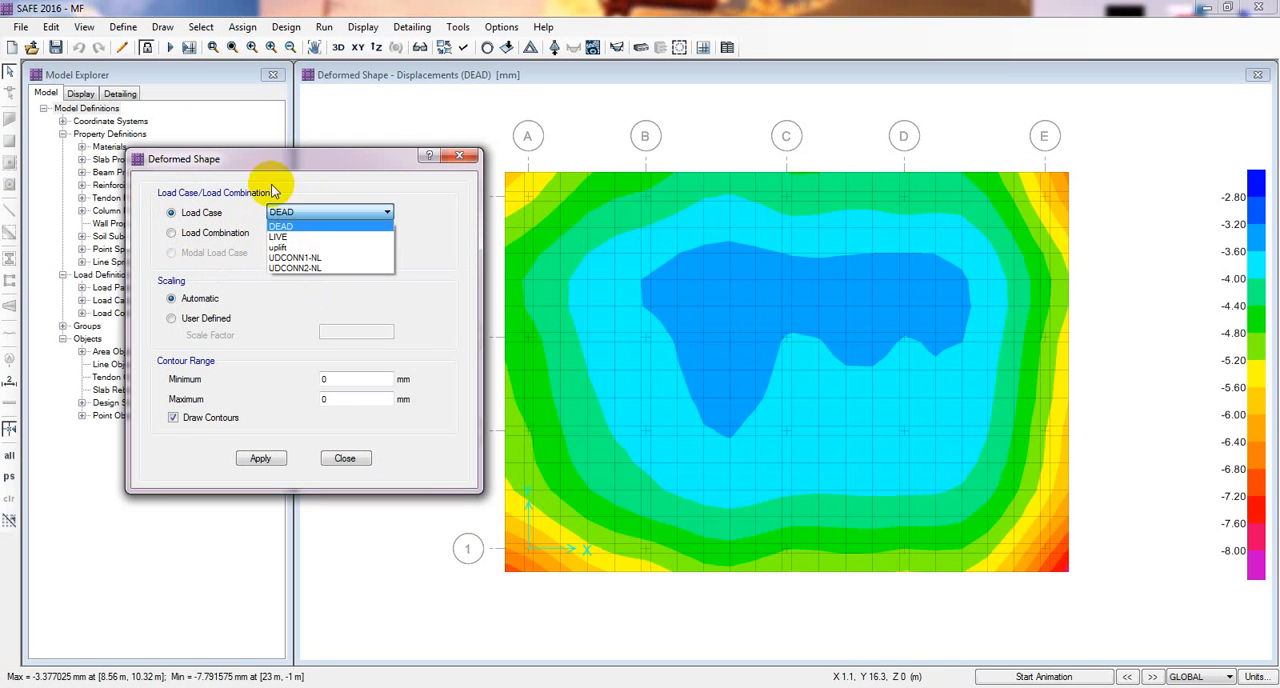
click(312, 257)
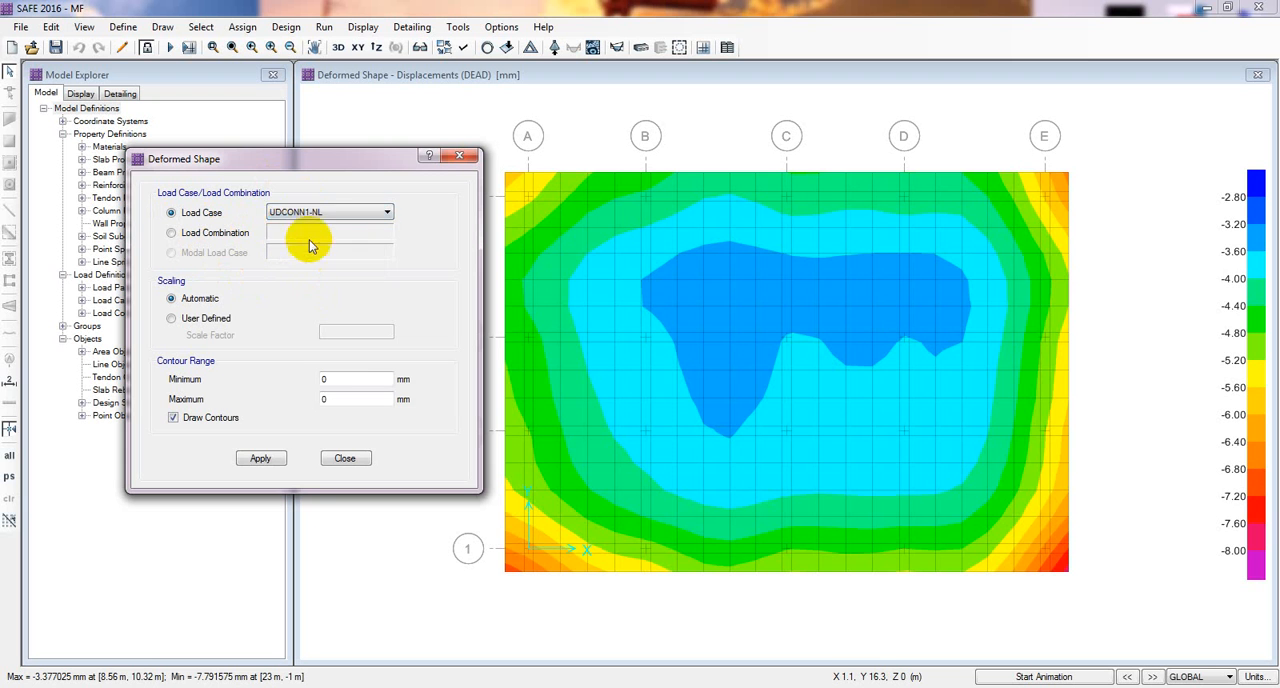
click(259, 458)
drag(339, 160, 294, 146)
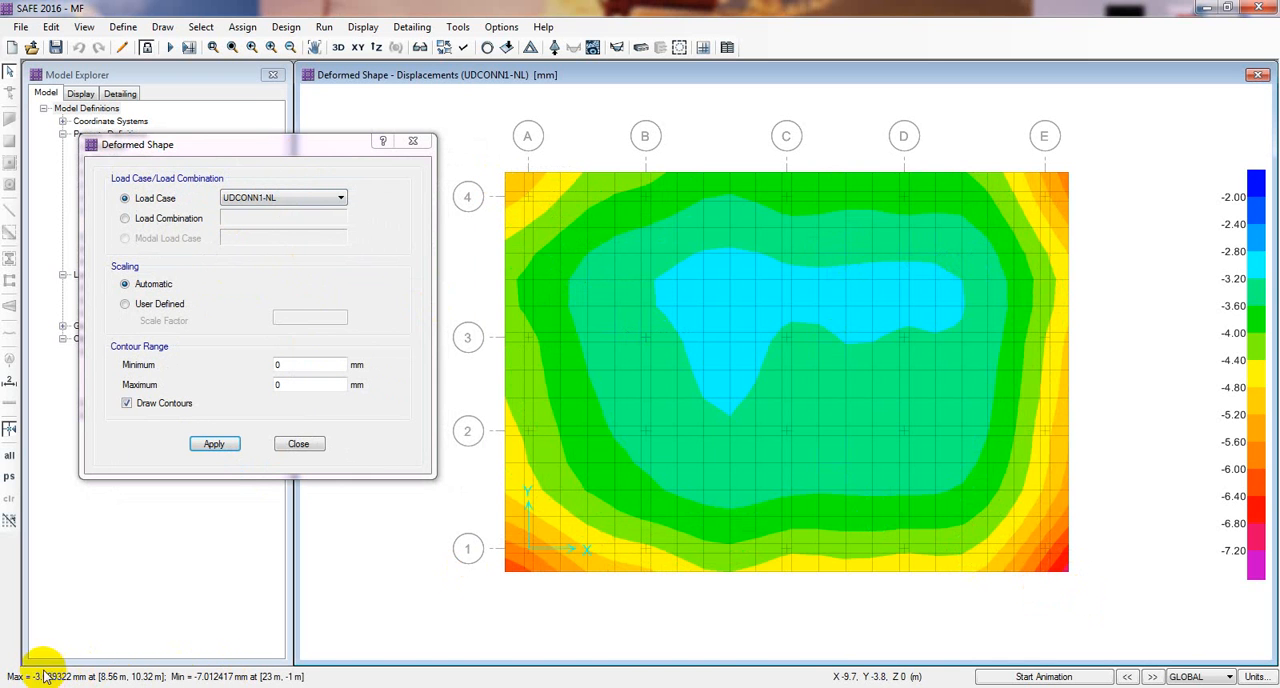
Step: Display the displacement contours for the UDCONN2-NL load case and close the deformed shape settings
click(284, 198)
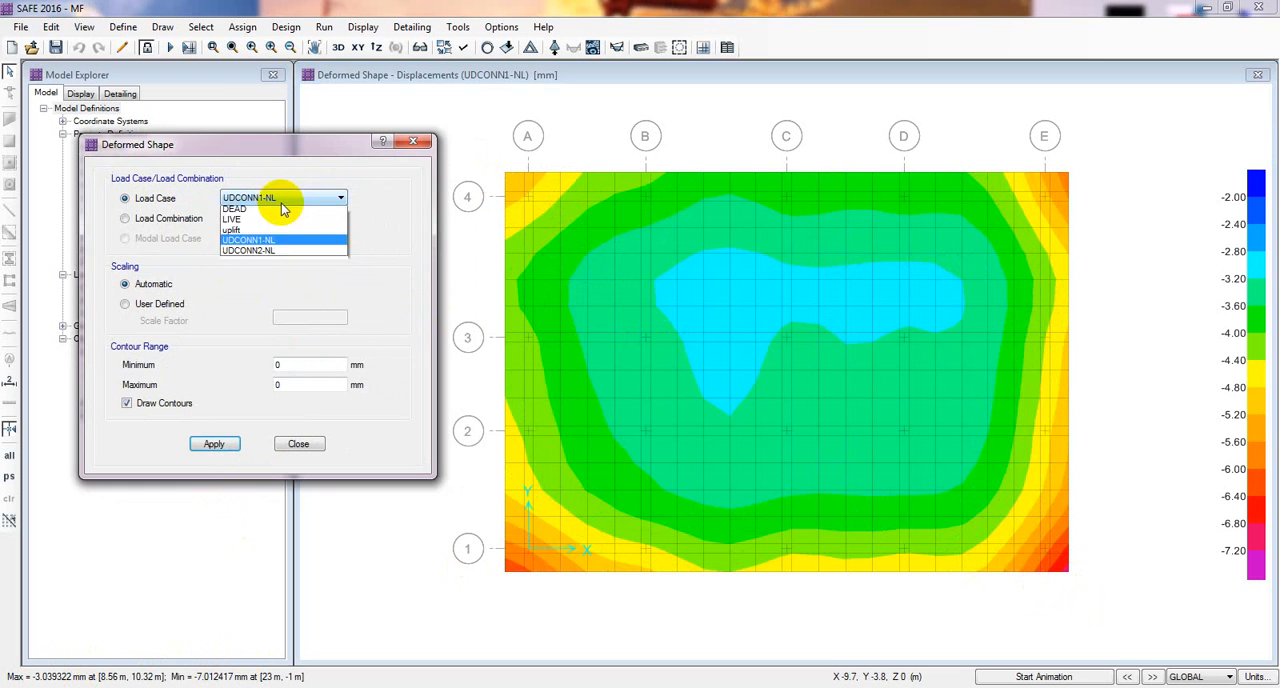
click(288, 254)
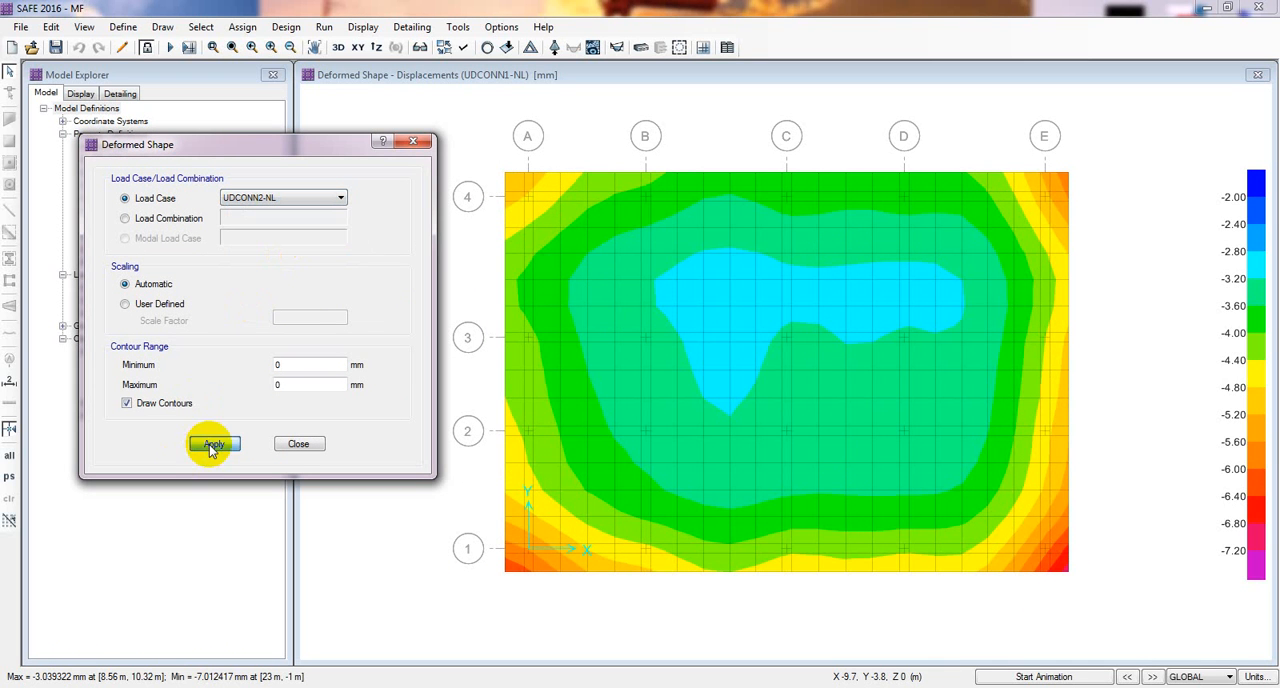
click(212, 443)
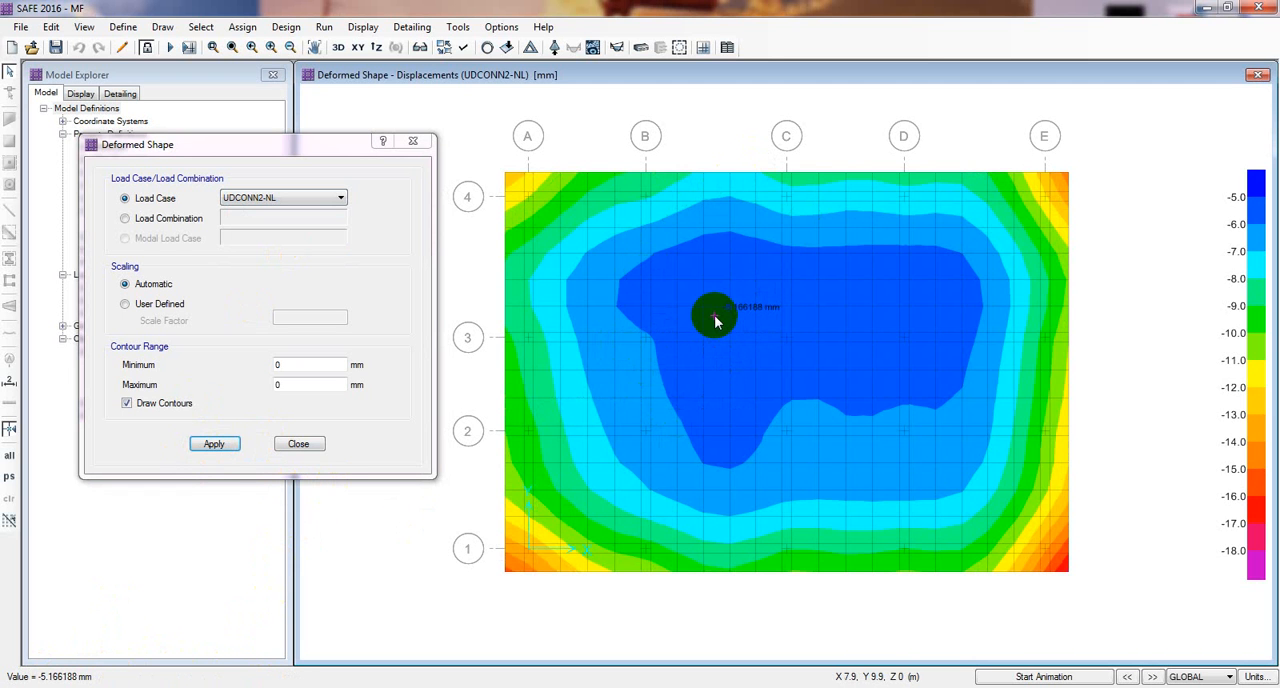
click(299, 445)
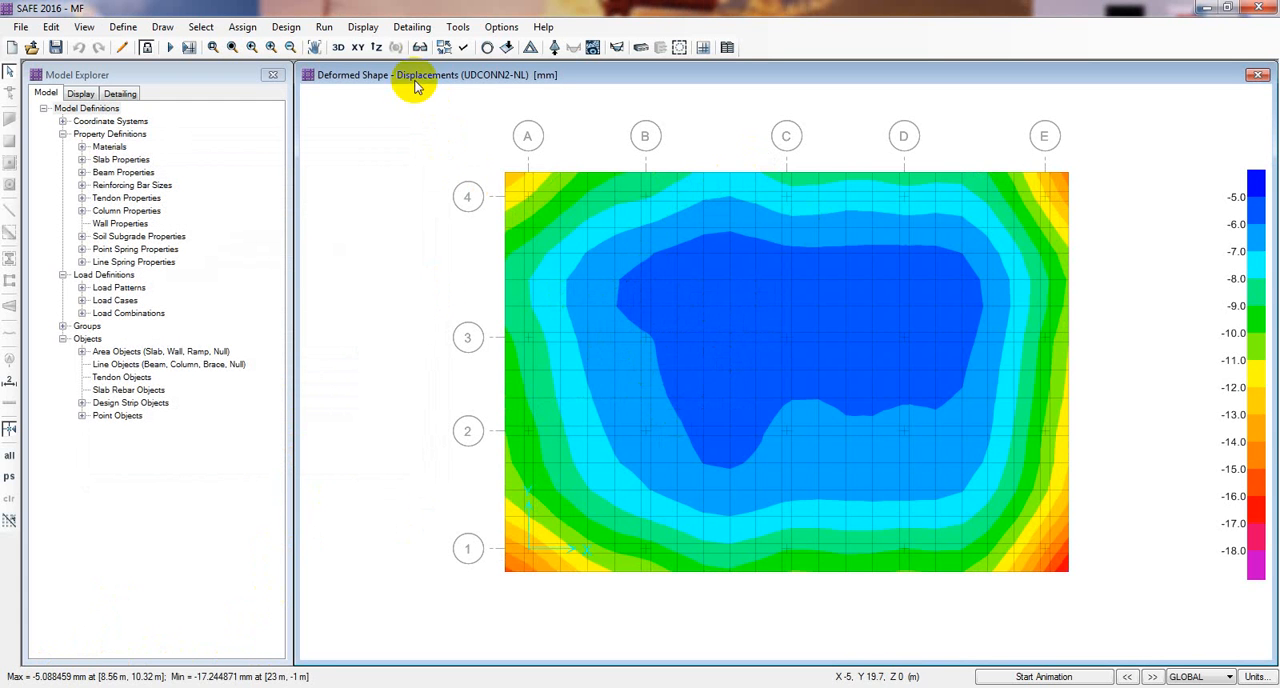
Step: Display the soil pressure contours on the deformed shape for the UDCONN1-NL load case
click(363, 27)
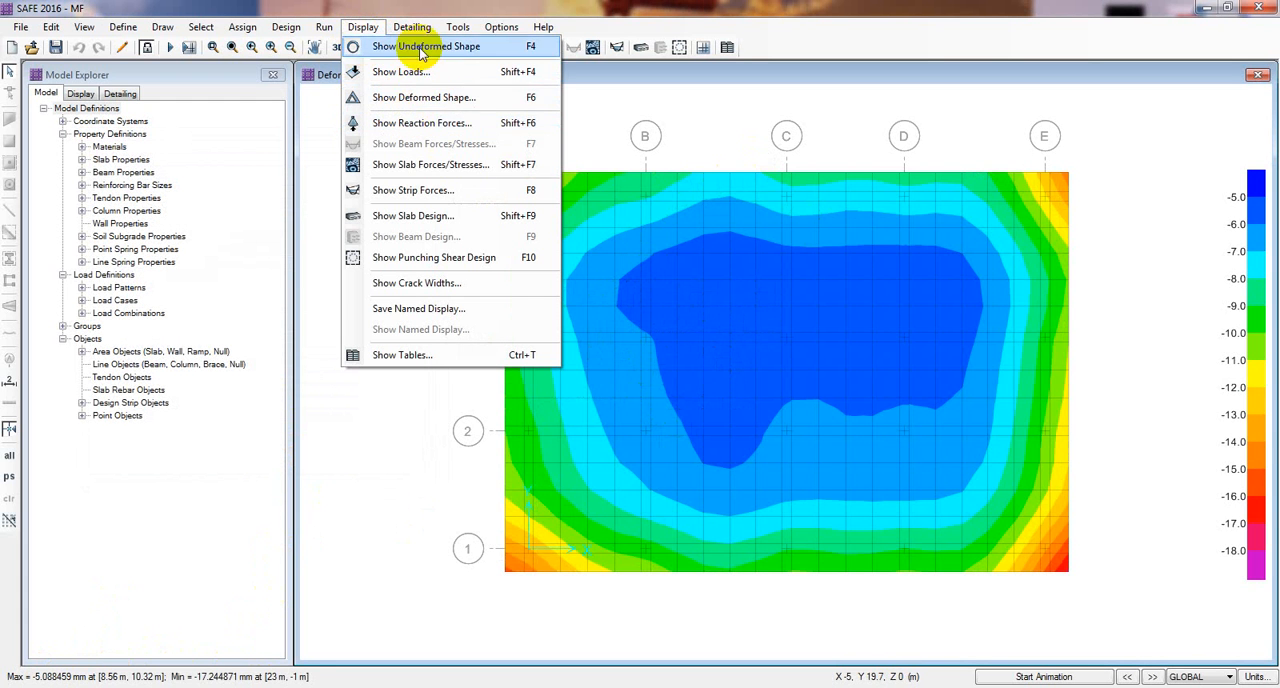
click(417, 128)
drag(508, 129, 84, 100)
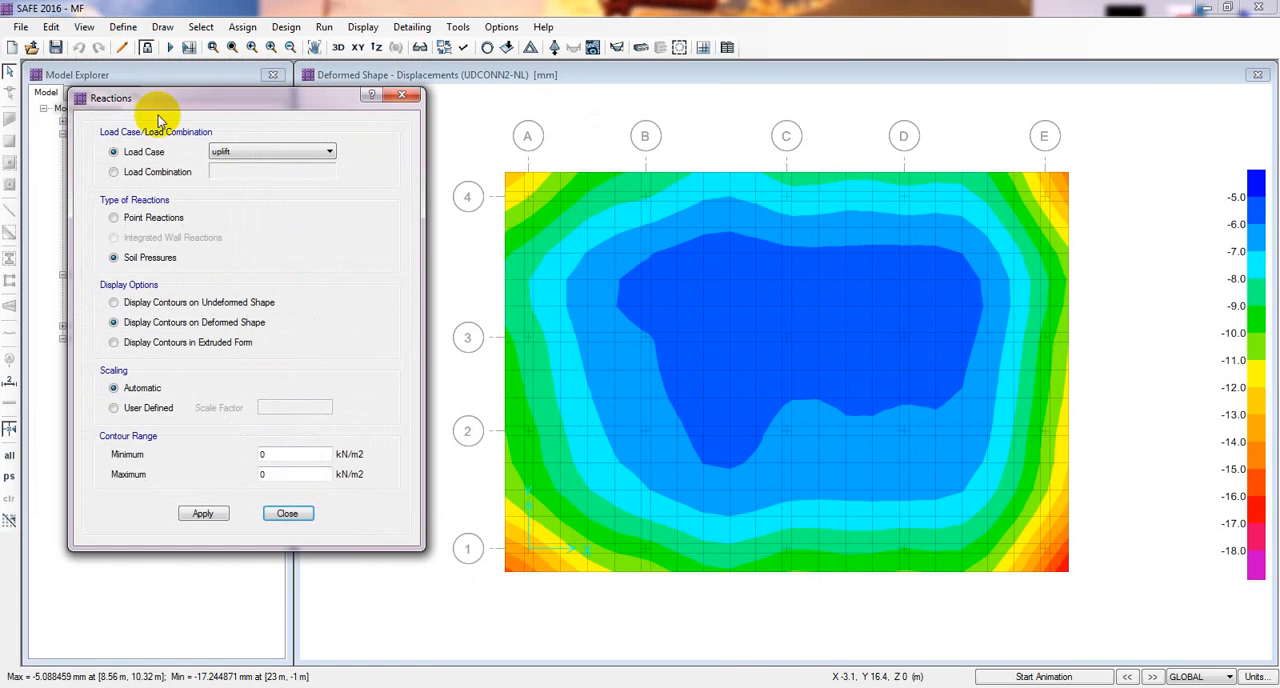
click(235, 152)
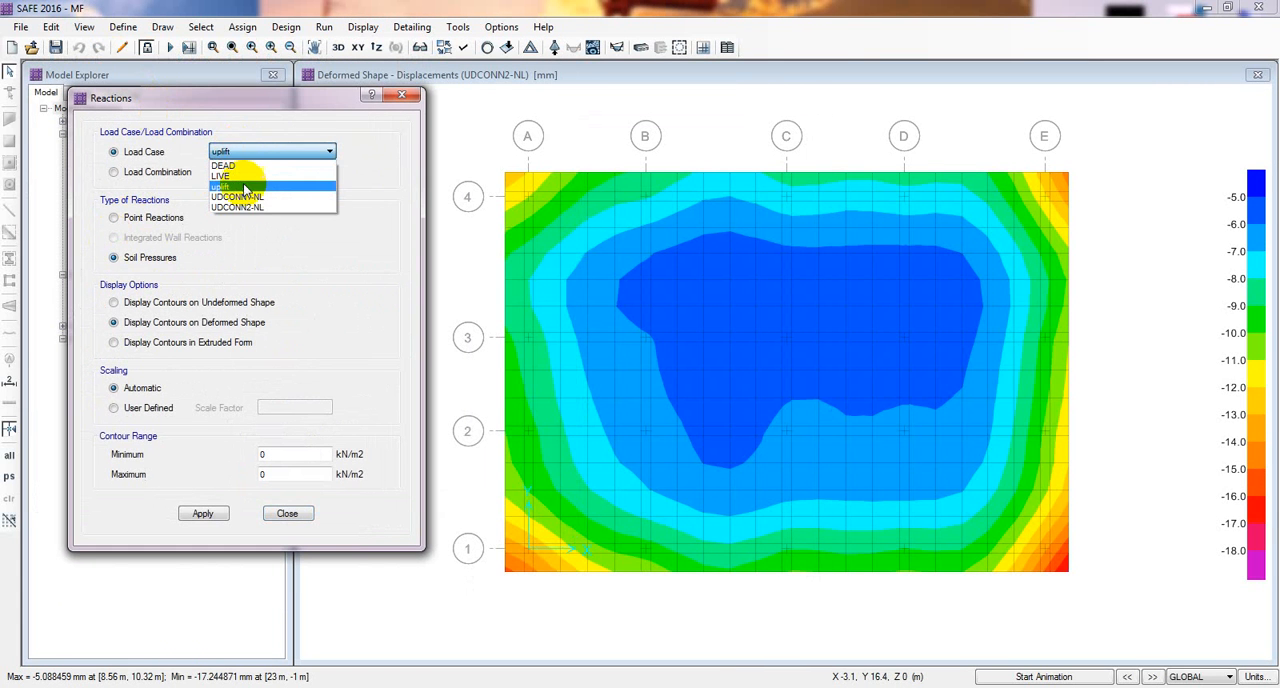
click(240, 197)
click(203, 513)
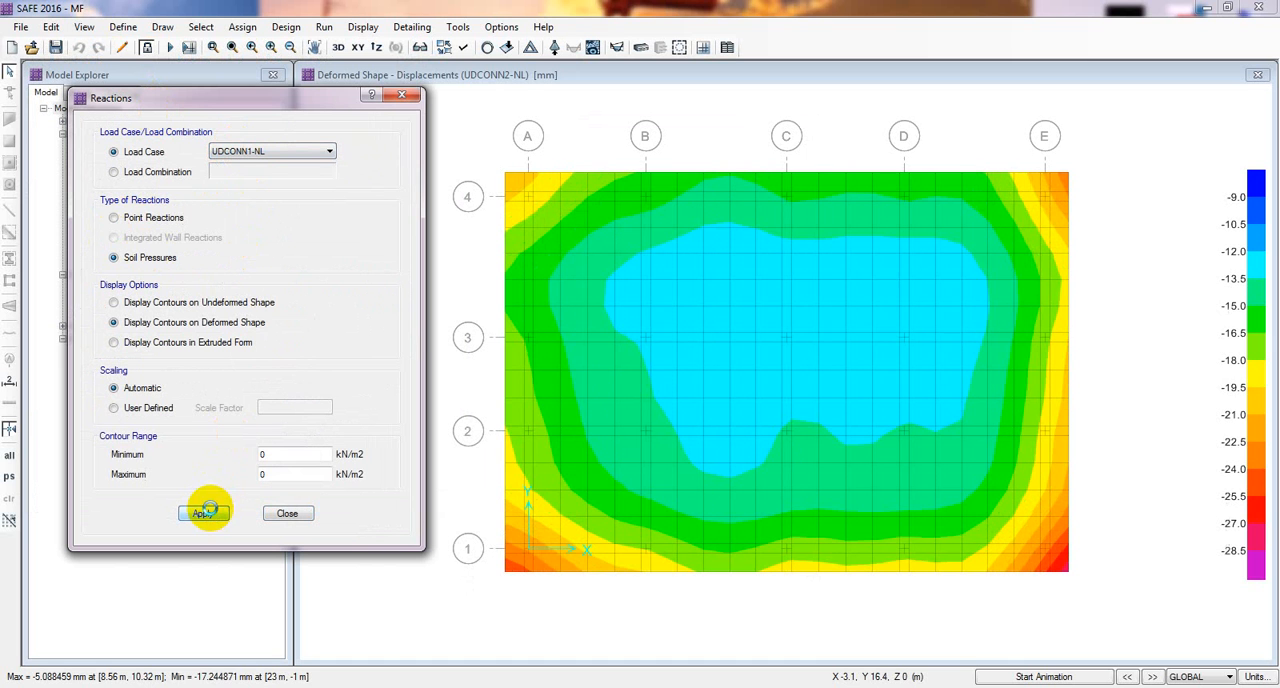
mouse_move(503, 578)
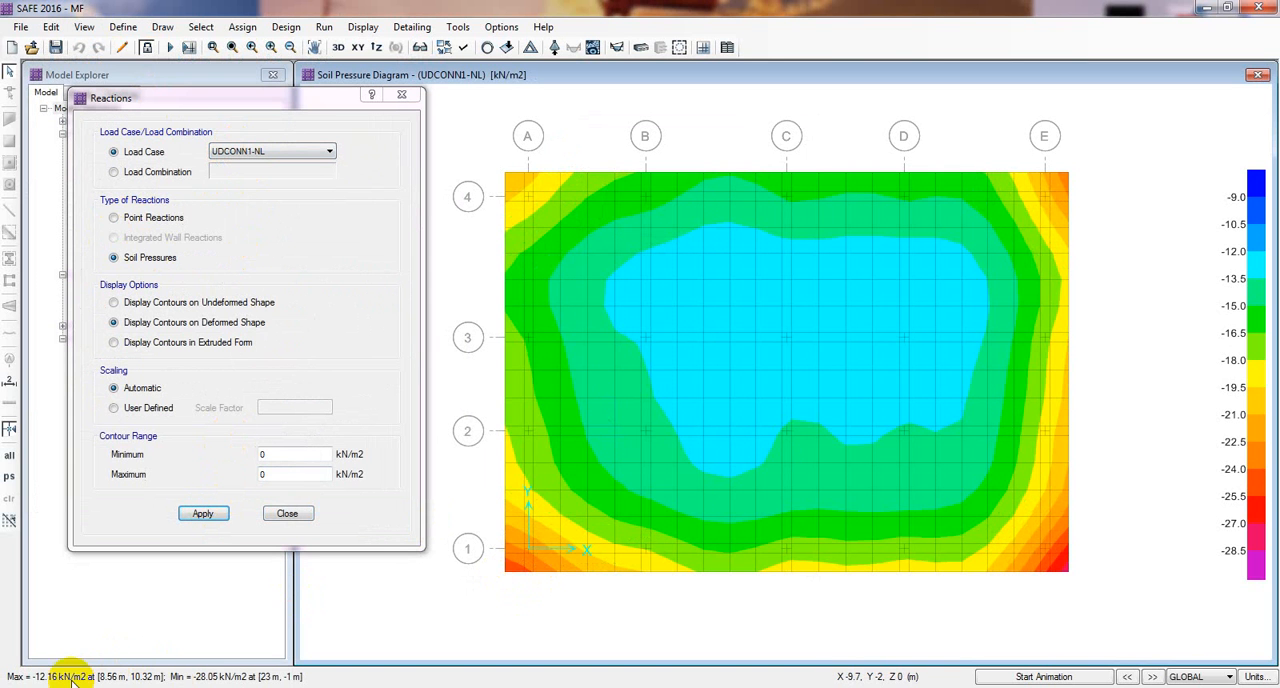
Step: Display the soil pressure contours for the UDCONN2-NL load case and close the reaction settings
click(245, 152)
click(257, 207)
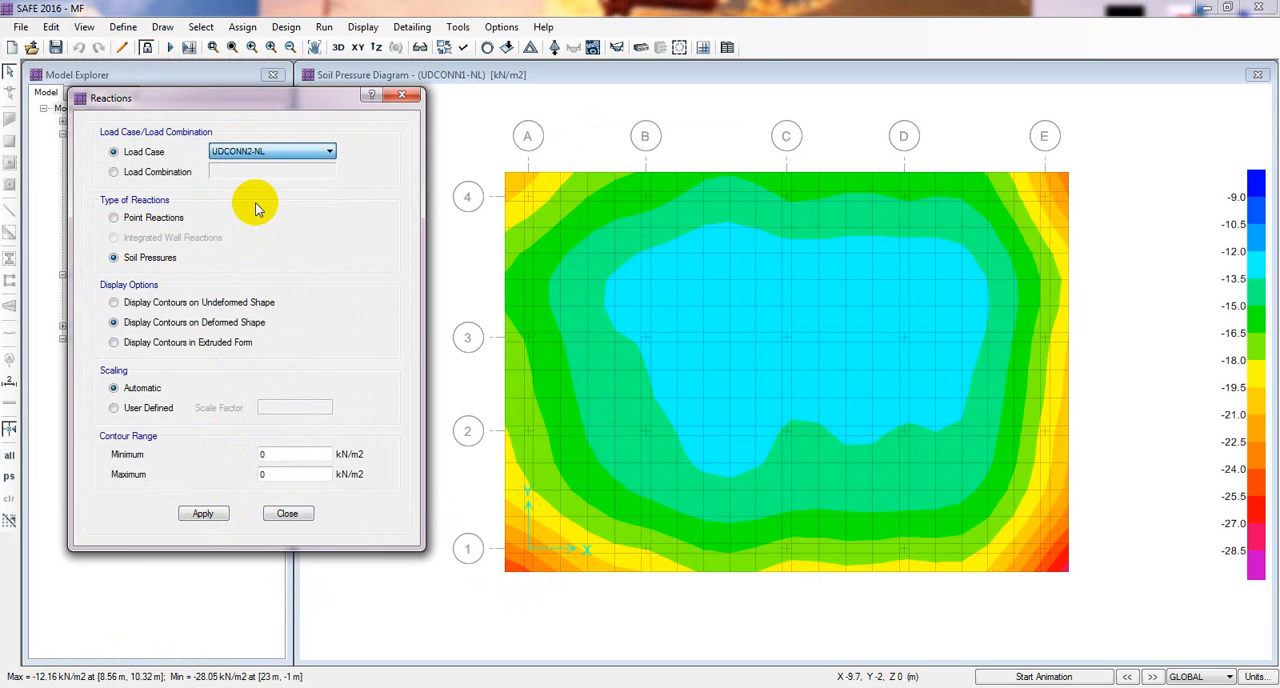
click(195, 516)
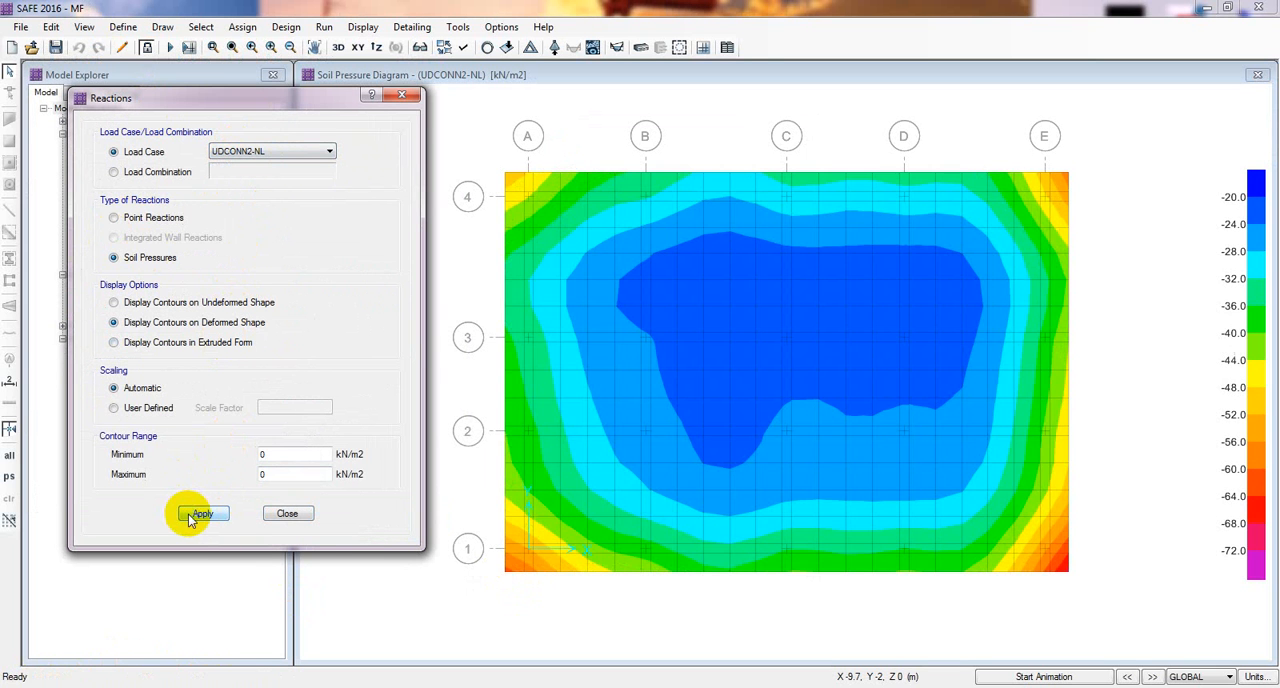
mouse_move(719, 316)
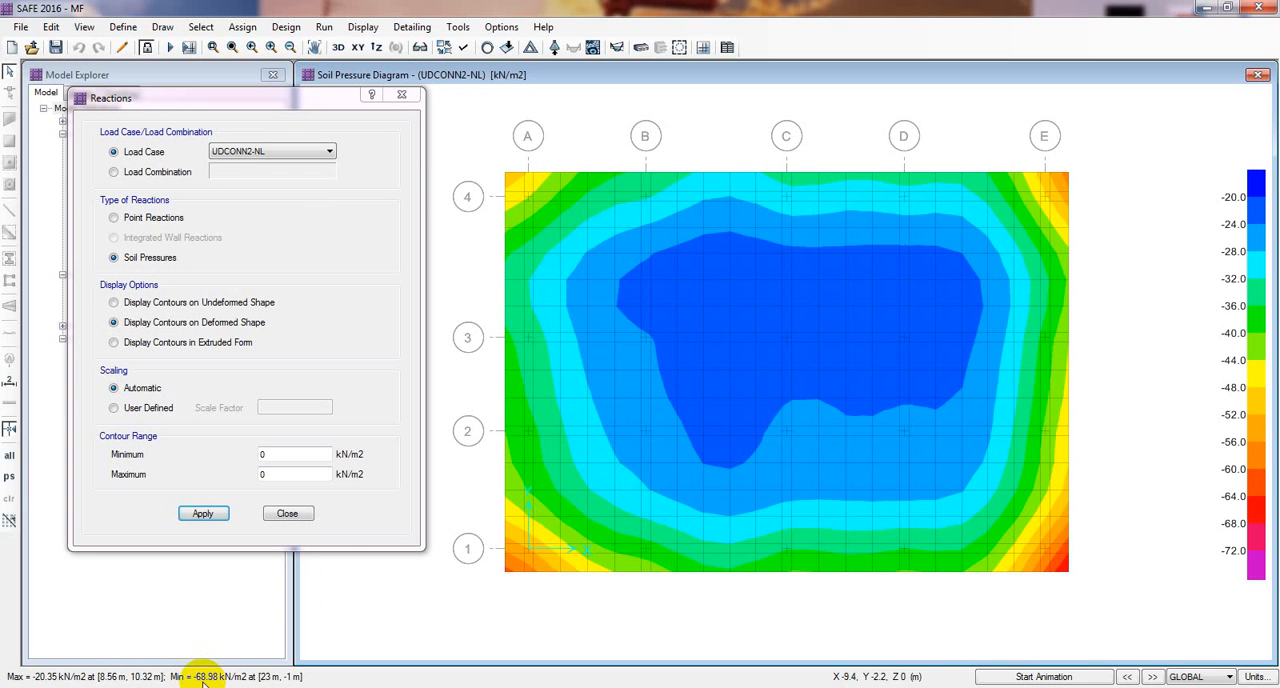
mouse_move(1057, 190)
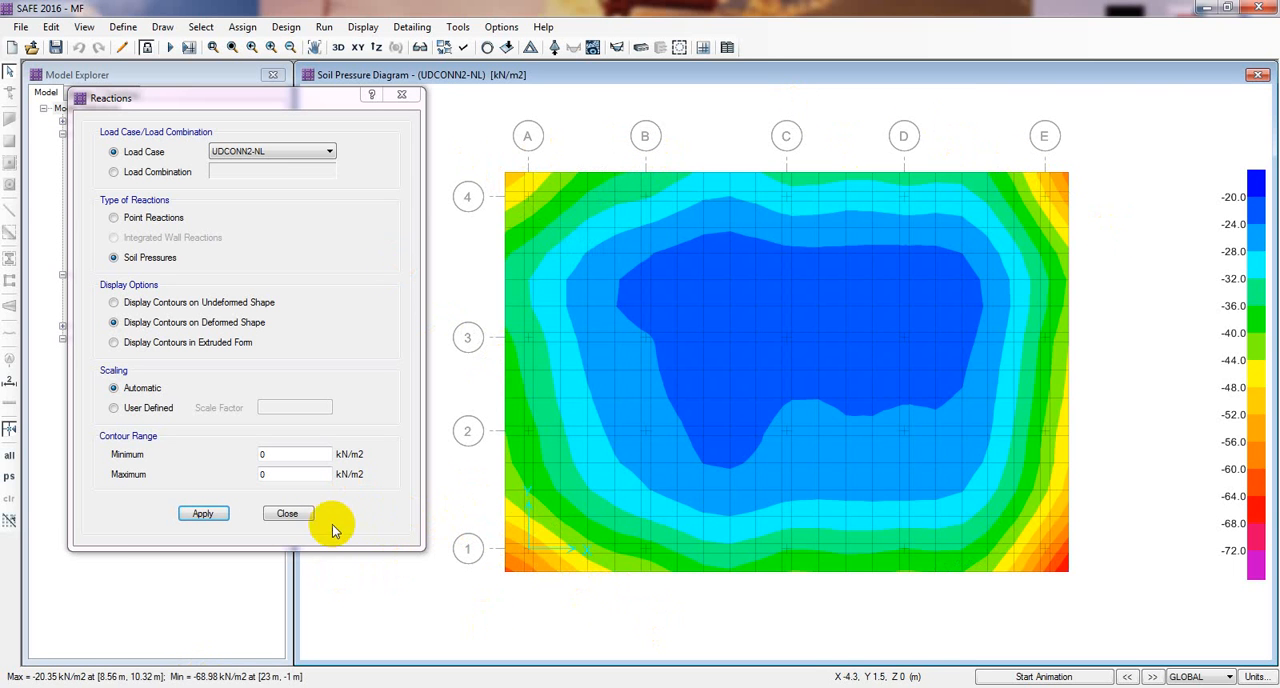
click(280, 515)
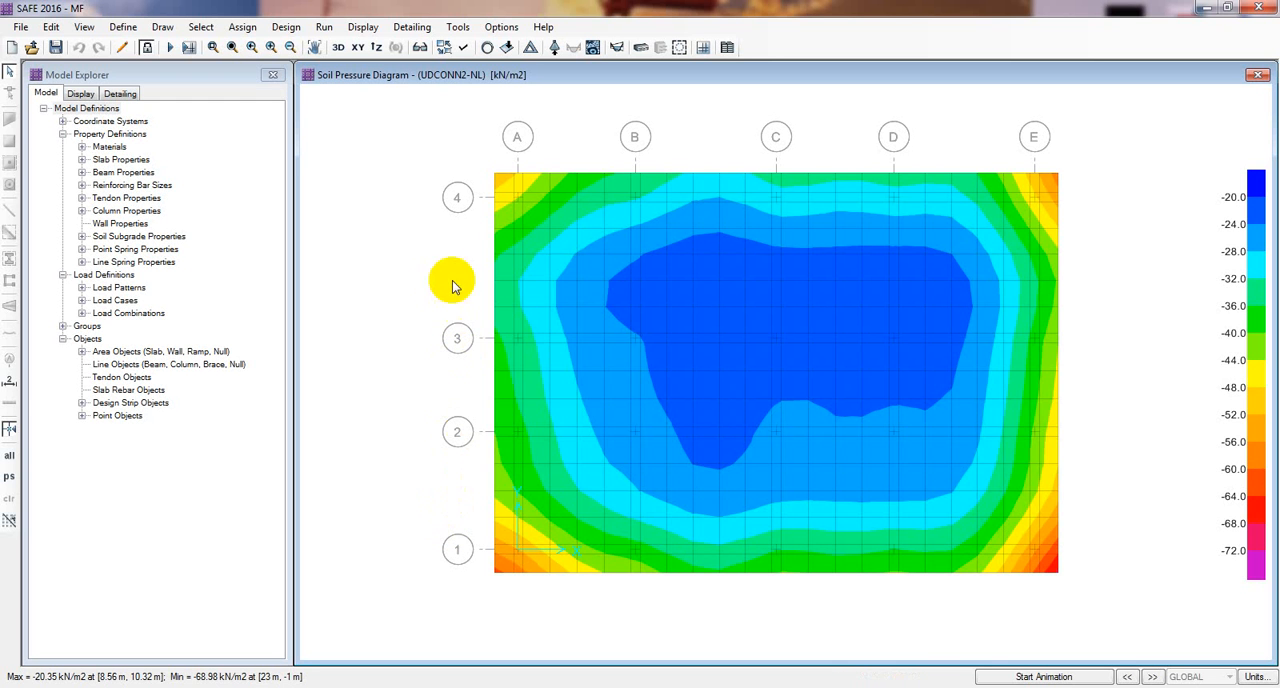
middle_drag(452, 287, 436, 289)
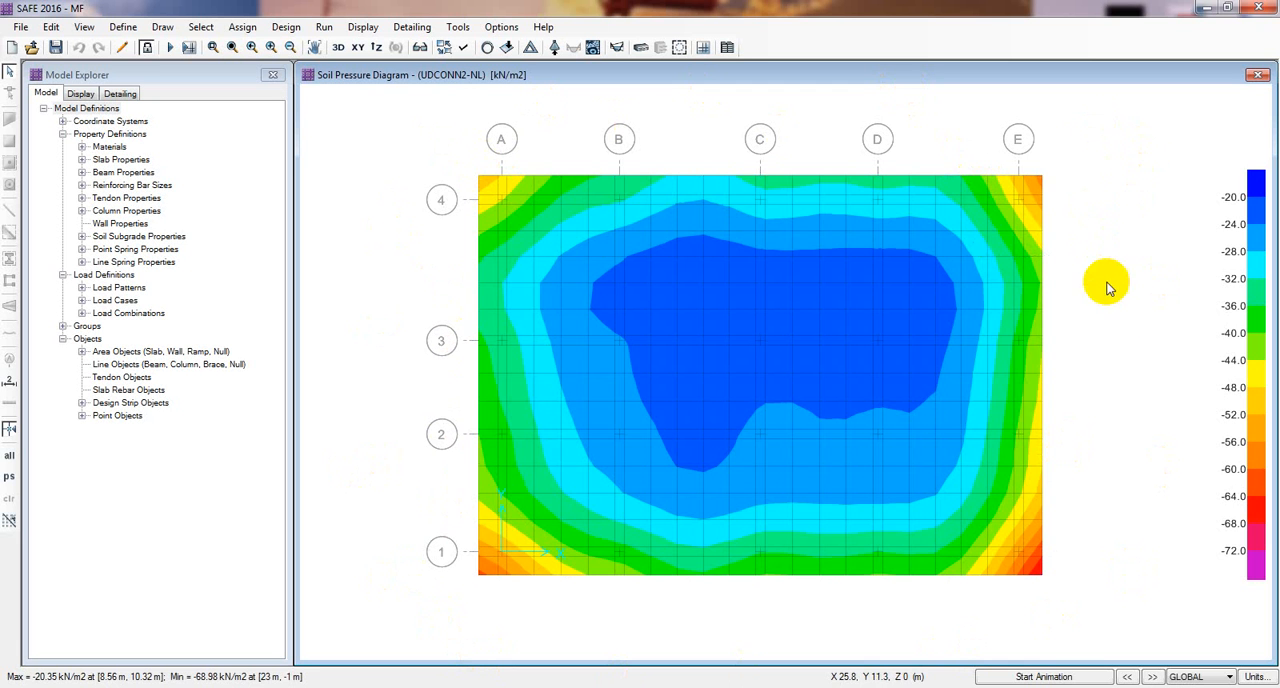
middle_drag(1109, 322, 1097, 317)
scroll(1097, 317, down, 2)
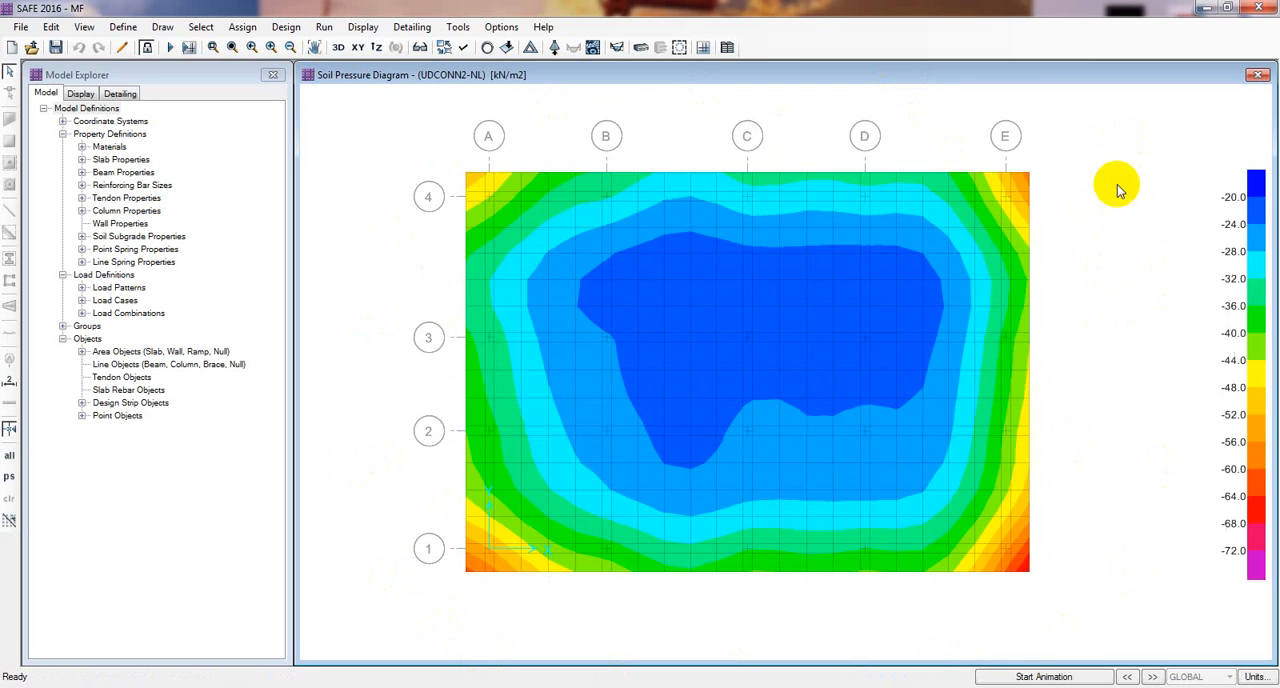
middle_drag(561, 285, 534, 283)
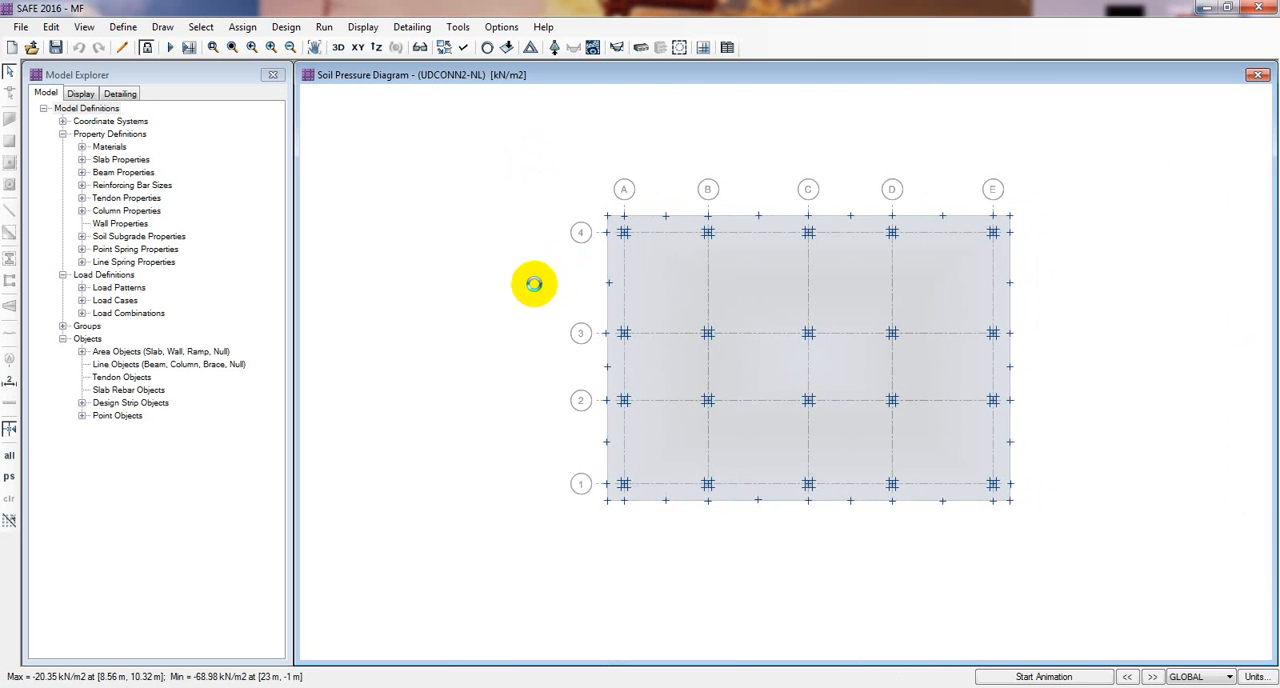
scroll(1090, 310, up, 1)
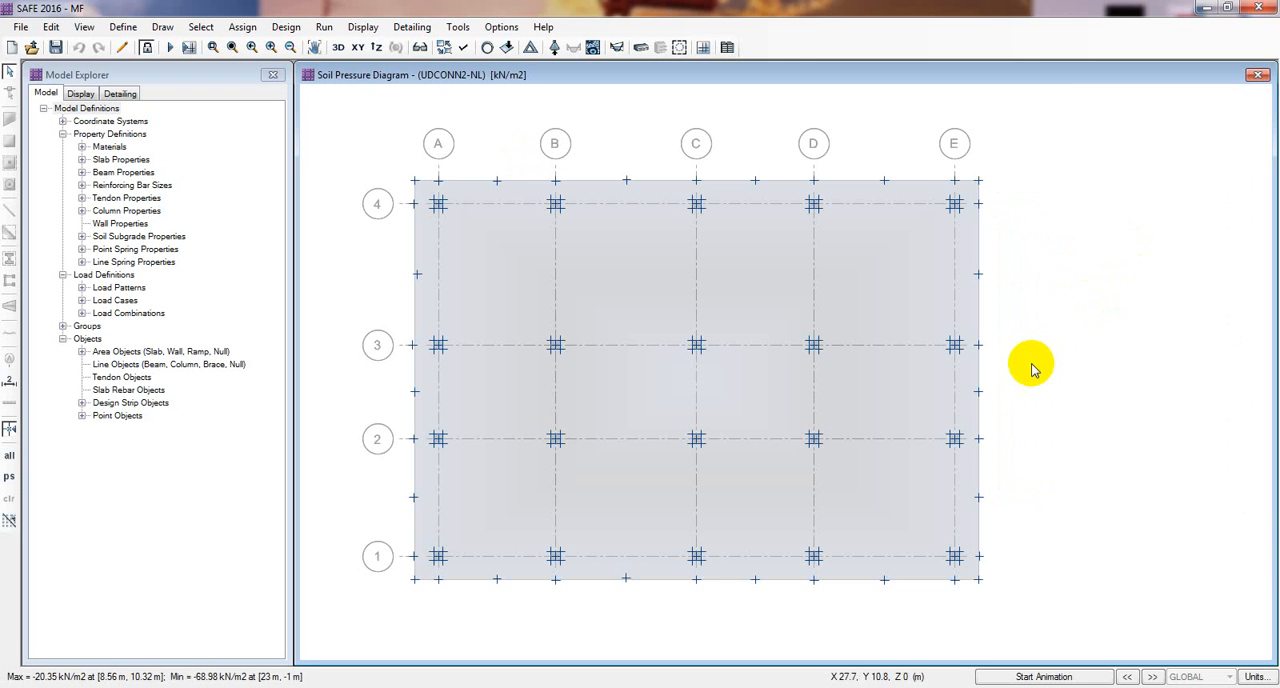
middle_drag(1033, 368, 1062, 362)
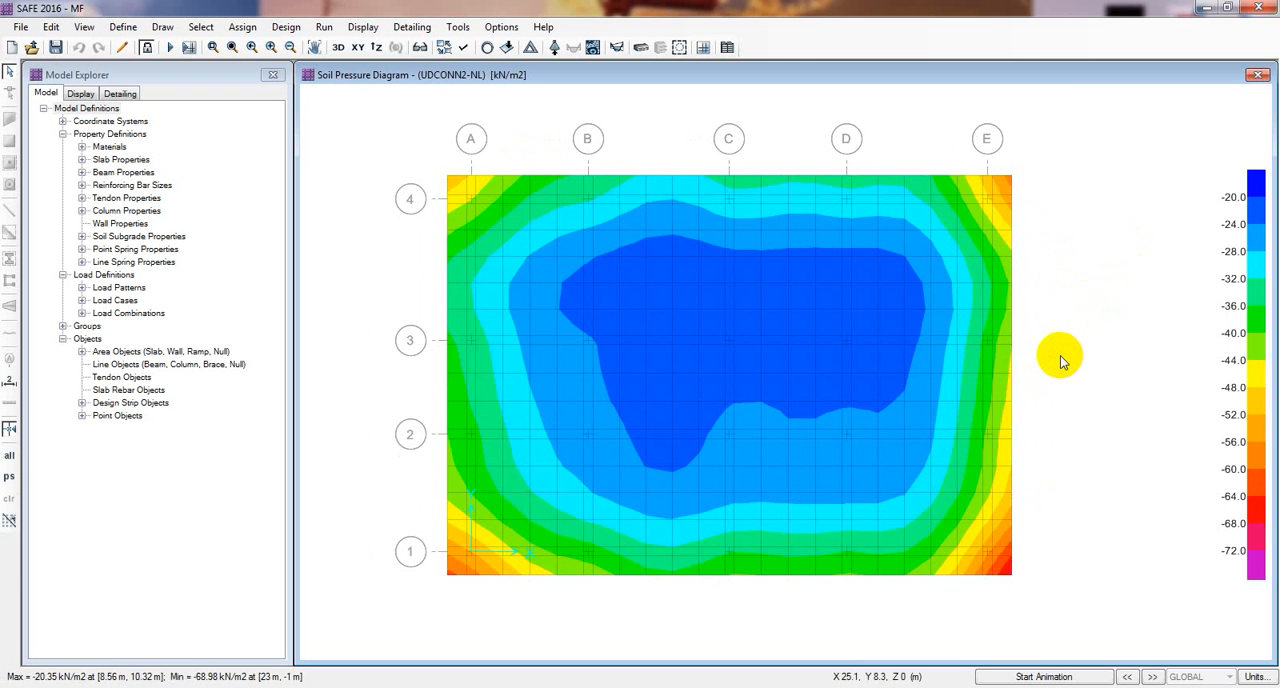